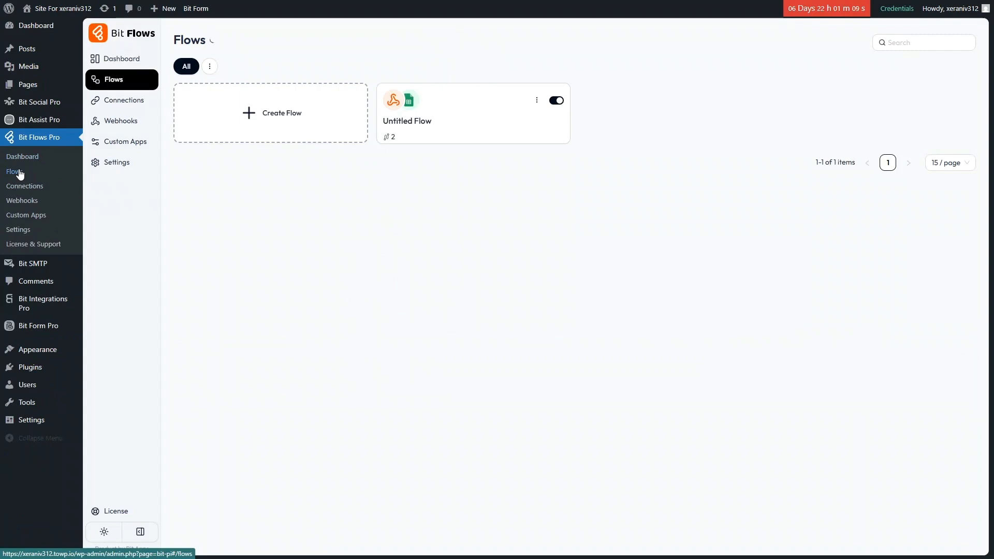
# Step: Create a new flow from the Blank template with the title "Eventin & Bit Flows"
pyautogui.click(293, 113)
pyautogui.write('Eventin & Bit Flows')
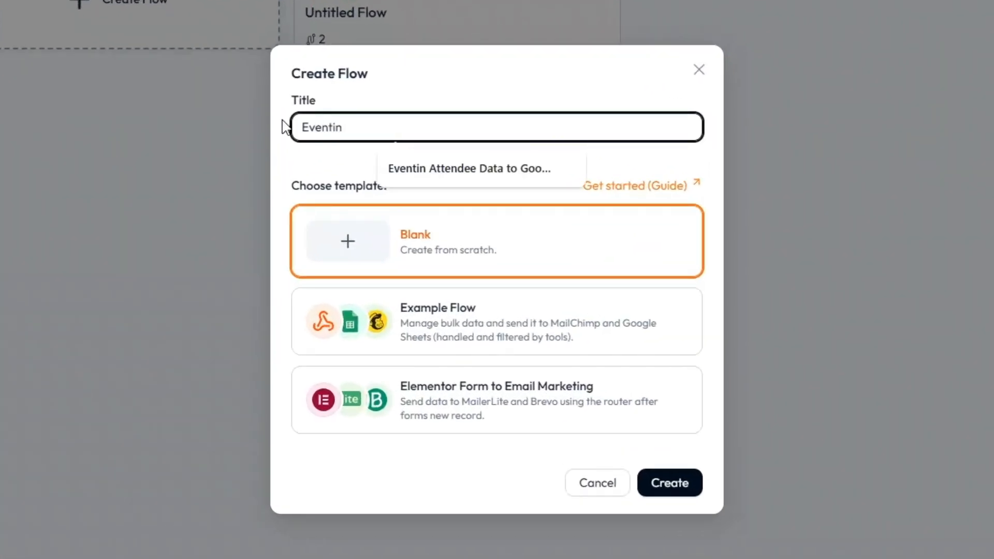
pyautogui.click(509, 250)
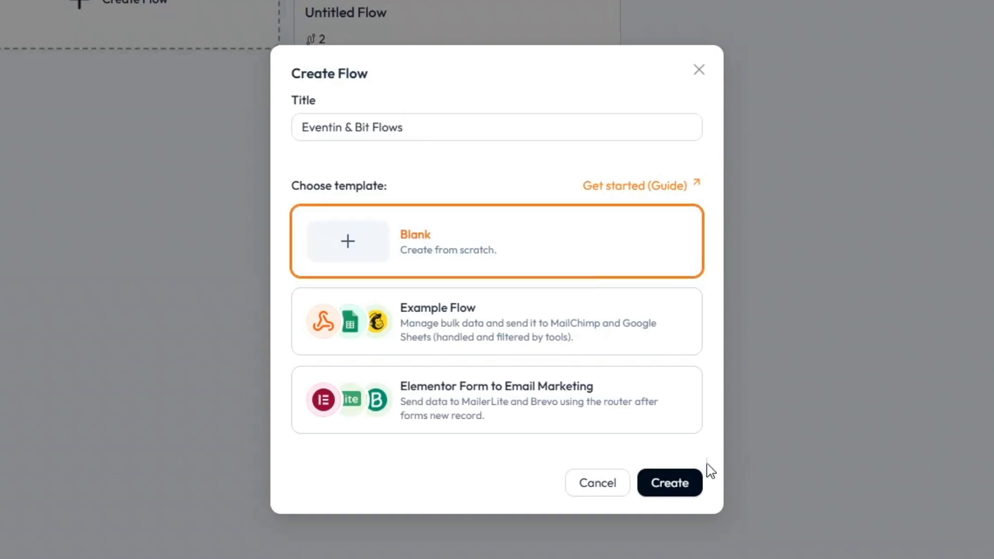
pyautogui.click(686, 482)
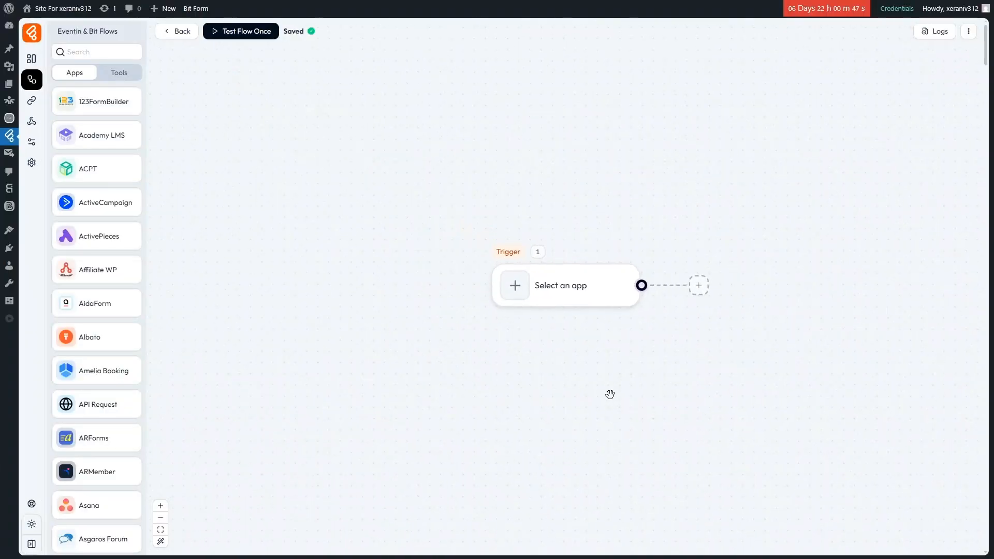
# Step: Set the flow's trigger to the Webhook app's Incoming Webhook event
pyautogui.click(566, 291)
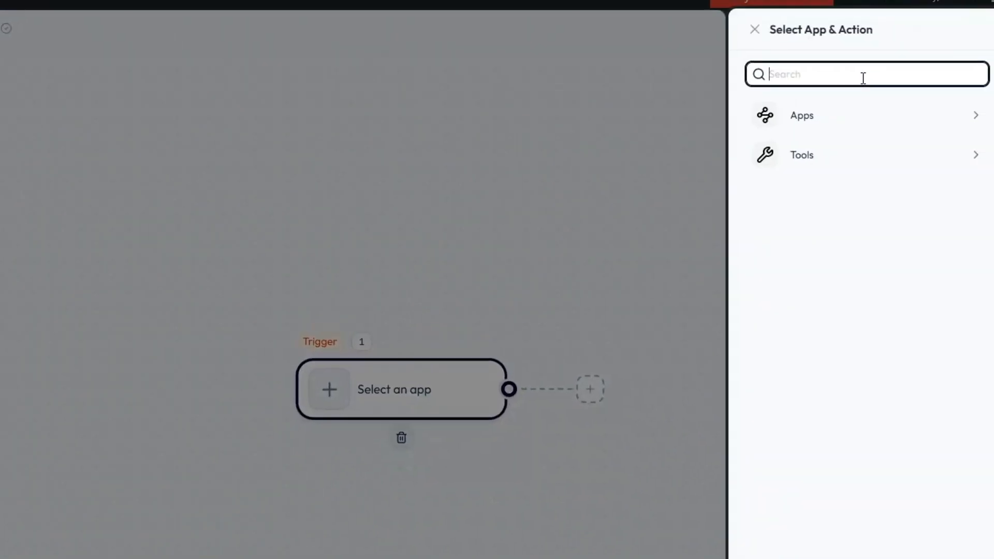
pyautogui.write('webhook')
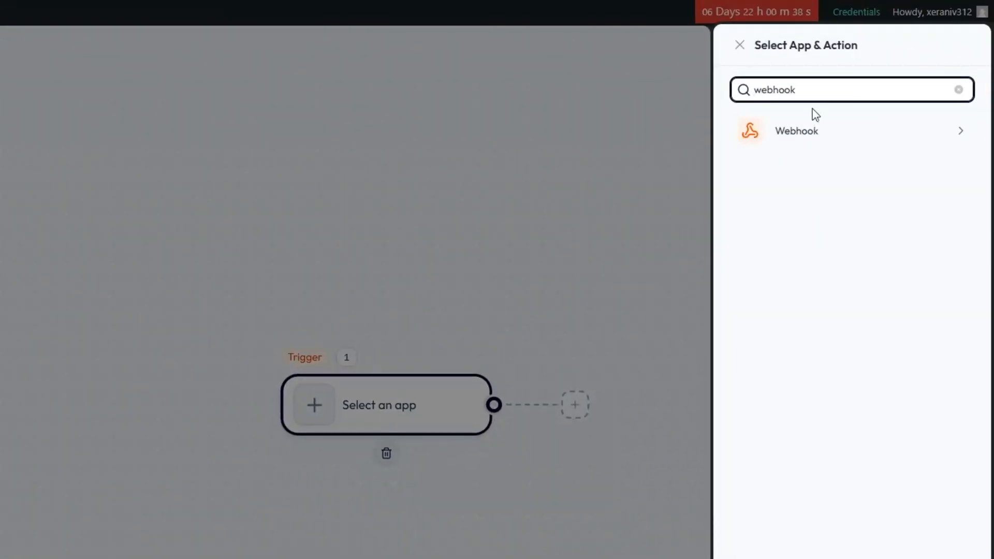
pyautogui.click(807, 129)
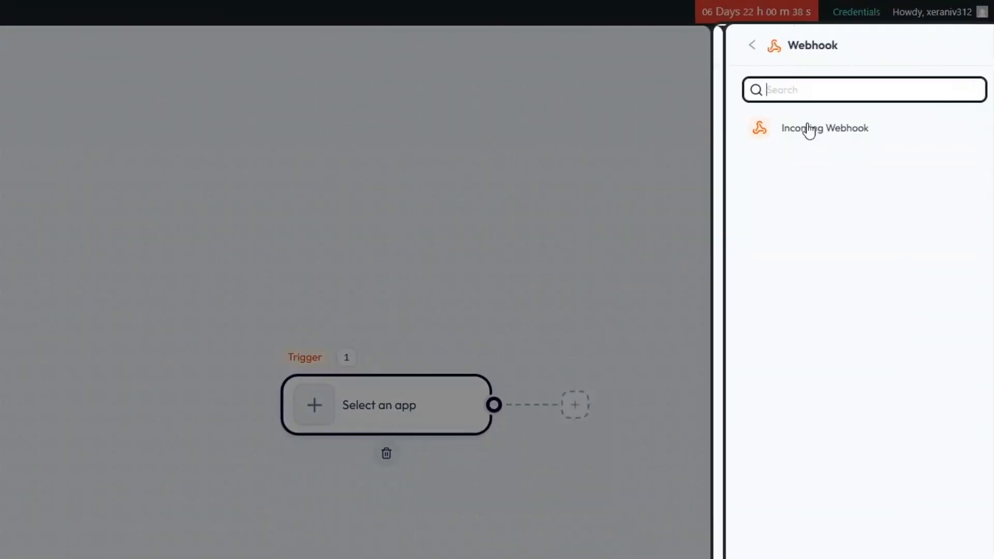
pyautogui.click(878, 135)
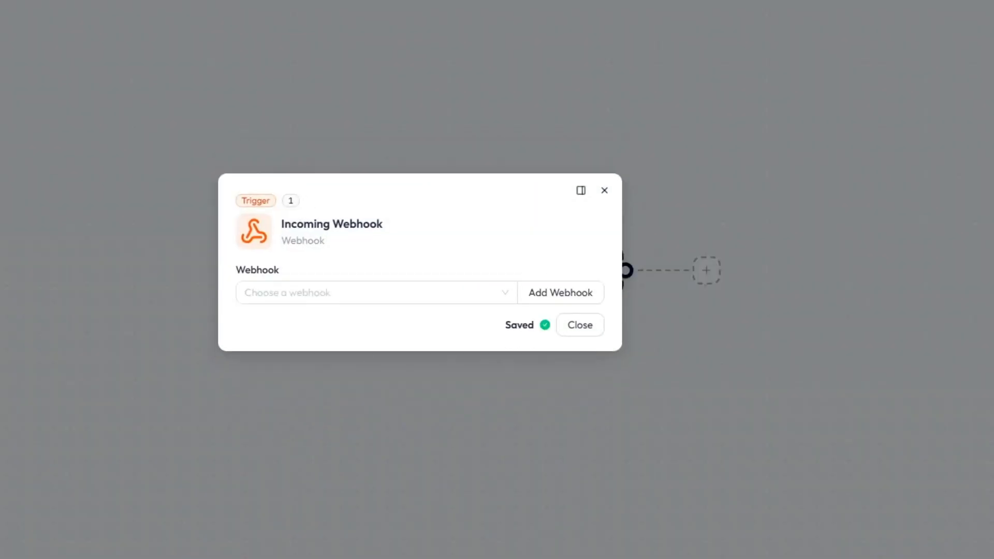
# Step: Create a webhook named "Eventin & Bit Flows Webhook" for the trigger and copy its callback URL
pyautogui.click(574, 292)
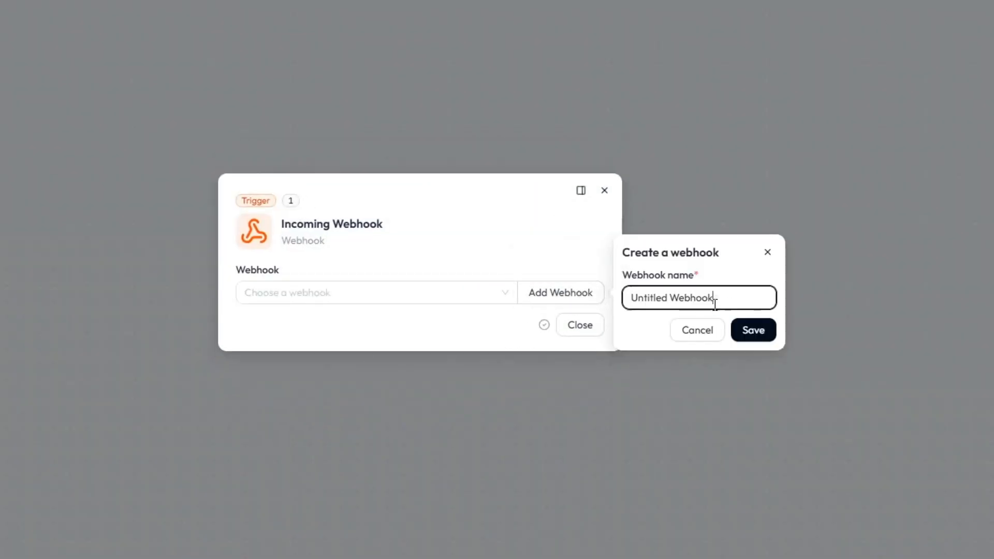
pyautogui.write('Eventi')
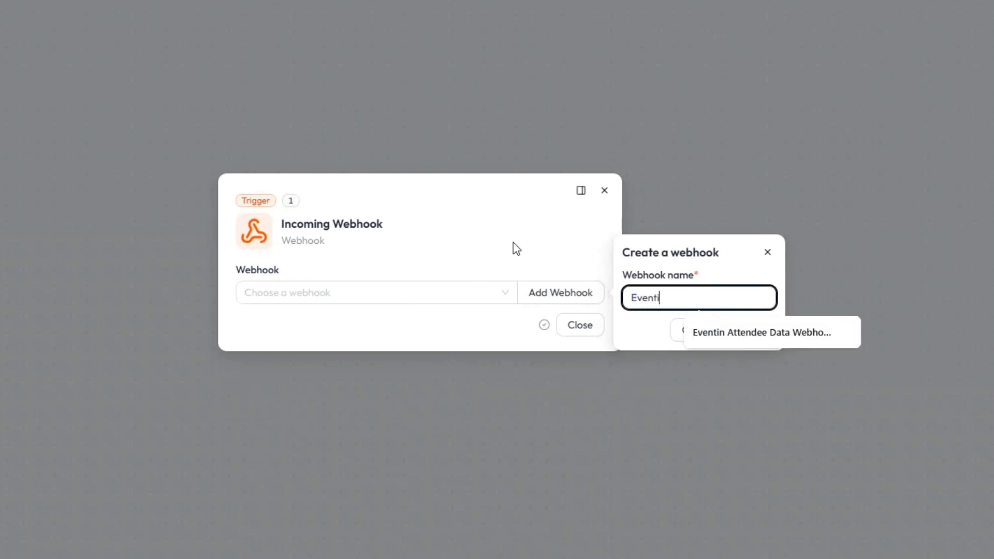
pyautogui.write('n & B')
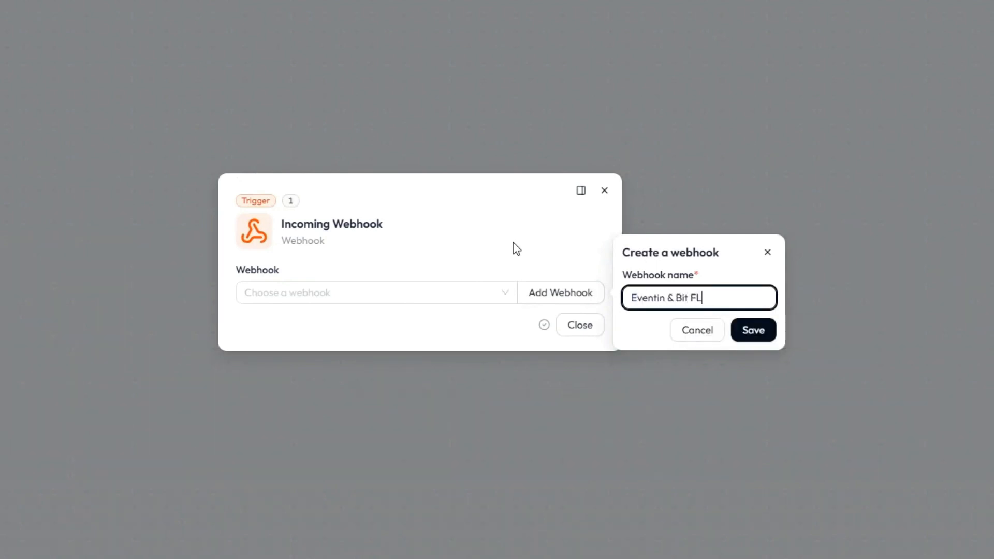
pyautogui.write('it Flows Webhook')
pyautogui.click(757, 332)
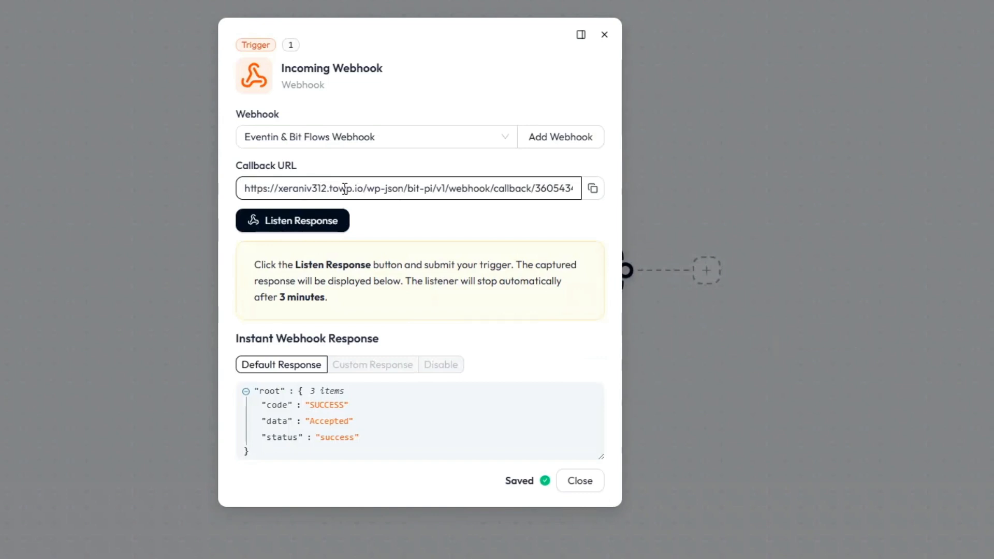
pyautogui.click(593, 190)
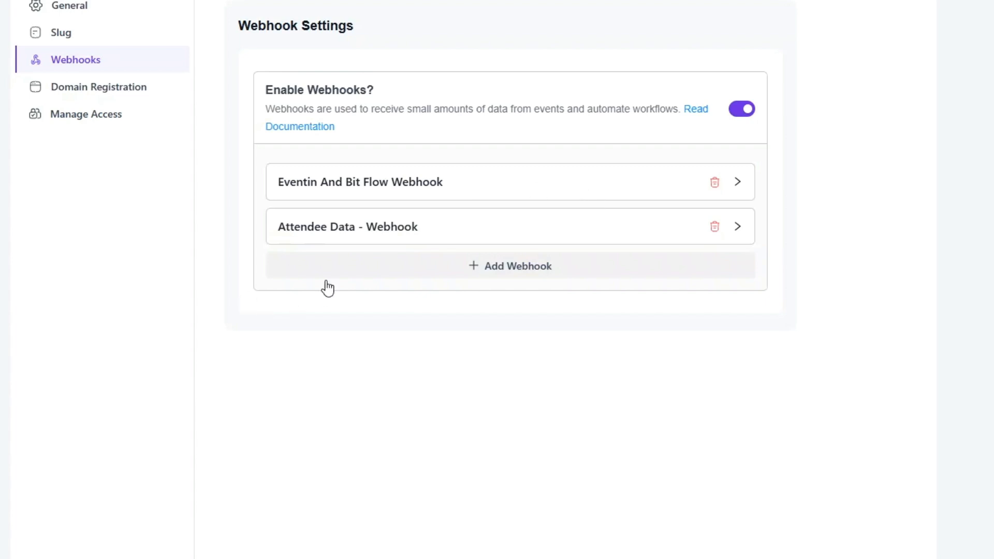
# Step: In Eventin's webhook settings, add a new webhook named "Eventin & Bit Flows Webhook - Attendee Data"
pyautogui.click(407, 273)
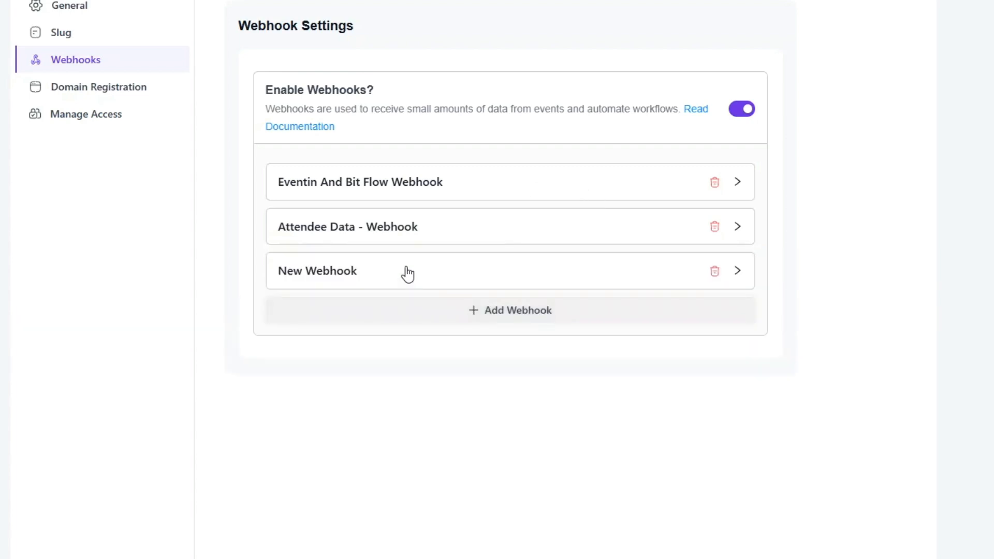
pyautogui.click(393, 274)
pyautogui.click(419, 343)
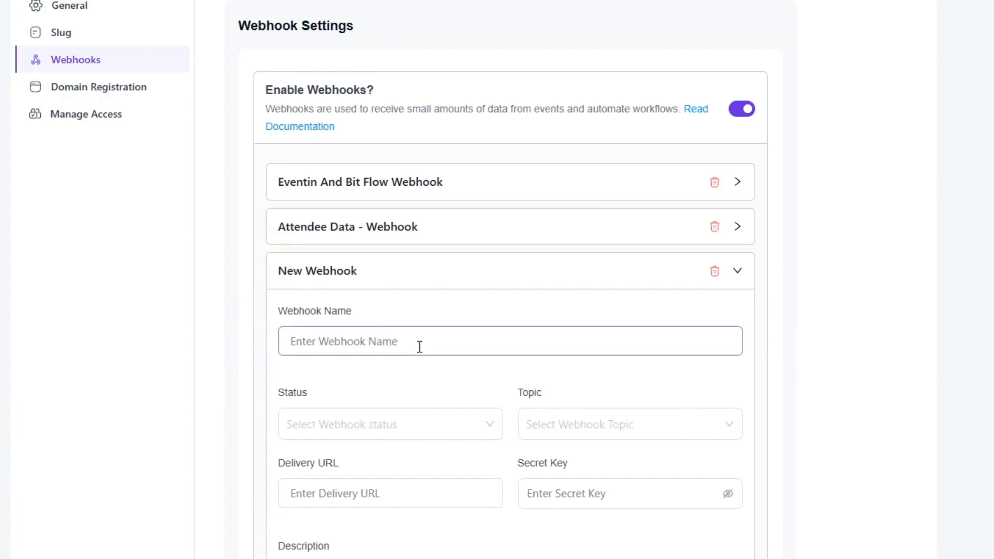
pyautogui.write('Eventin ')
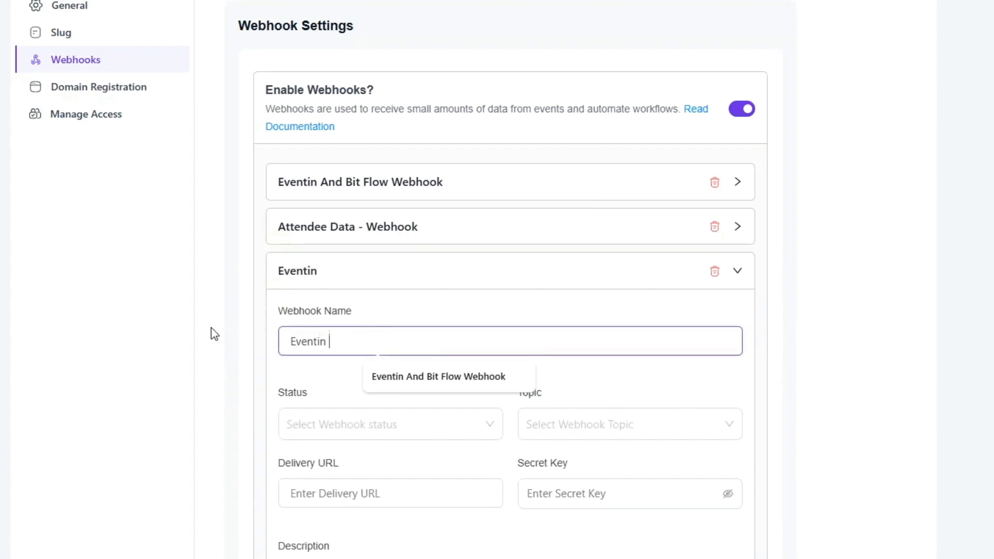
pyautogui.write('& Bit Flows')
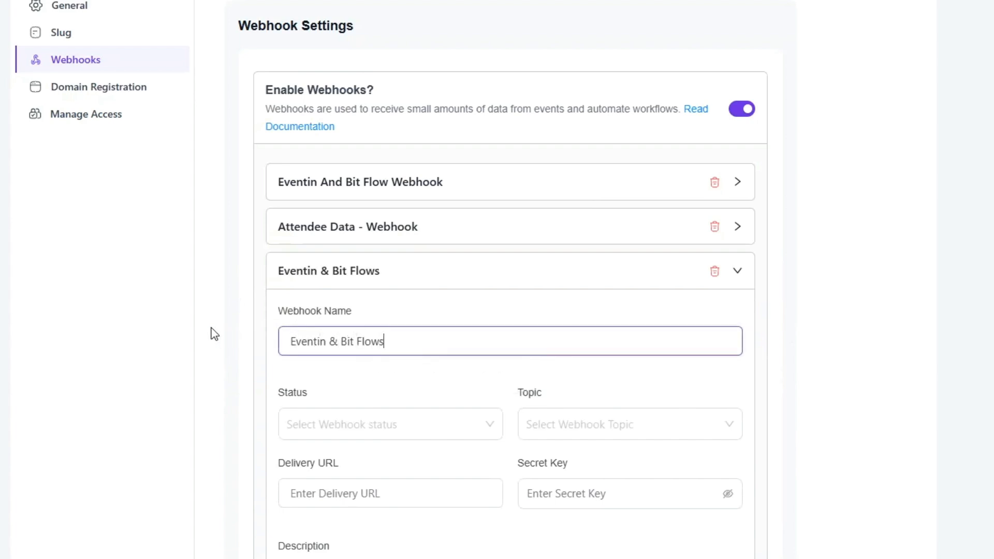
pyautogui.write(' Webhook -')
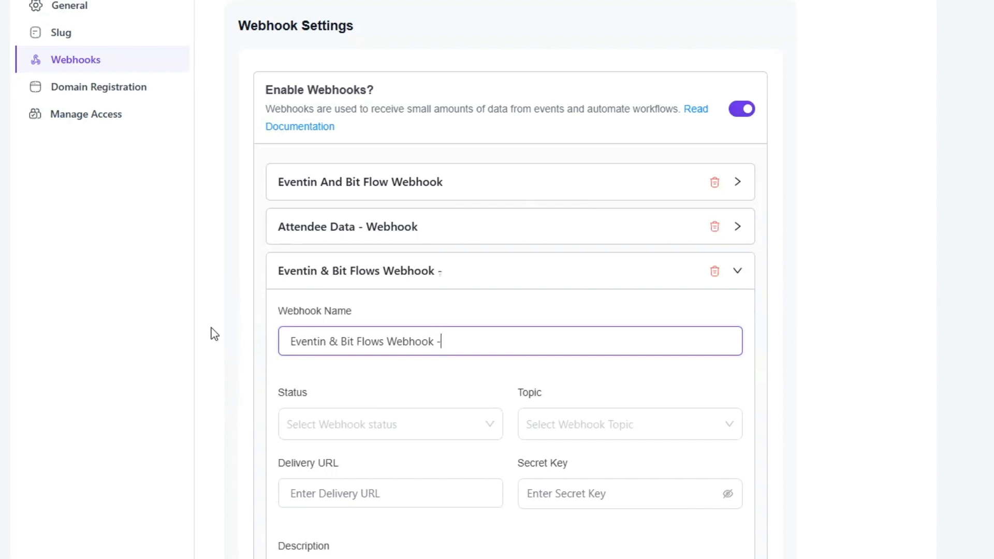
pyautogui.write(' Attendee Data')
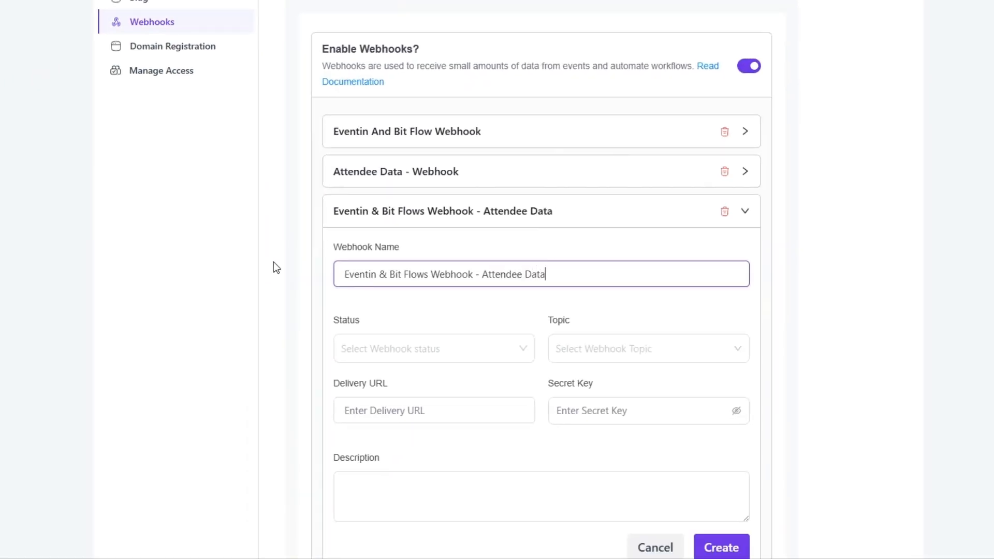
# Step: Set the new webhook's status to Active and its topic to Attendee Create
pyautogui.click(394, 348)
pyautogui.click(381, 385)
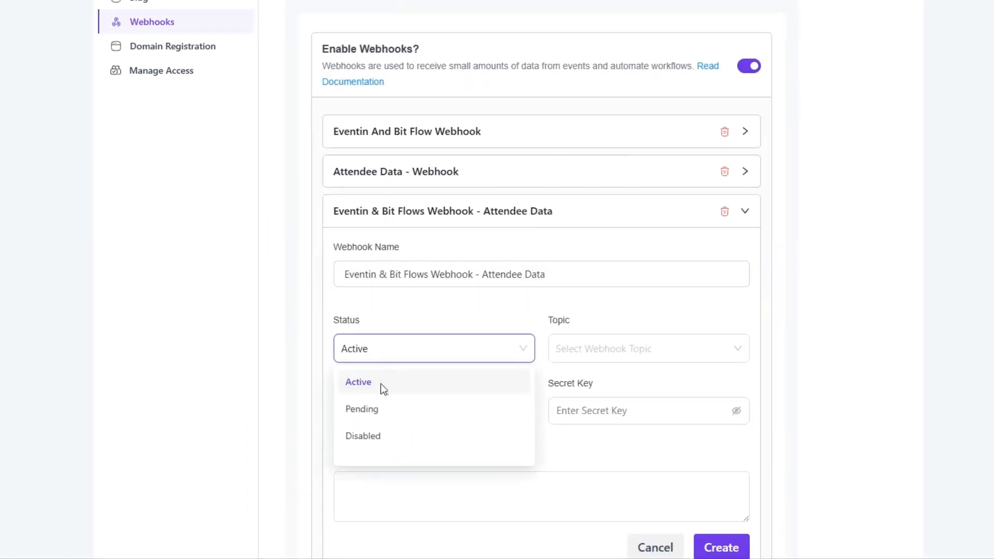
pyautogui.click(637, 349)
pyautogui.scroll(-2, 633, 448)
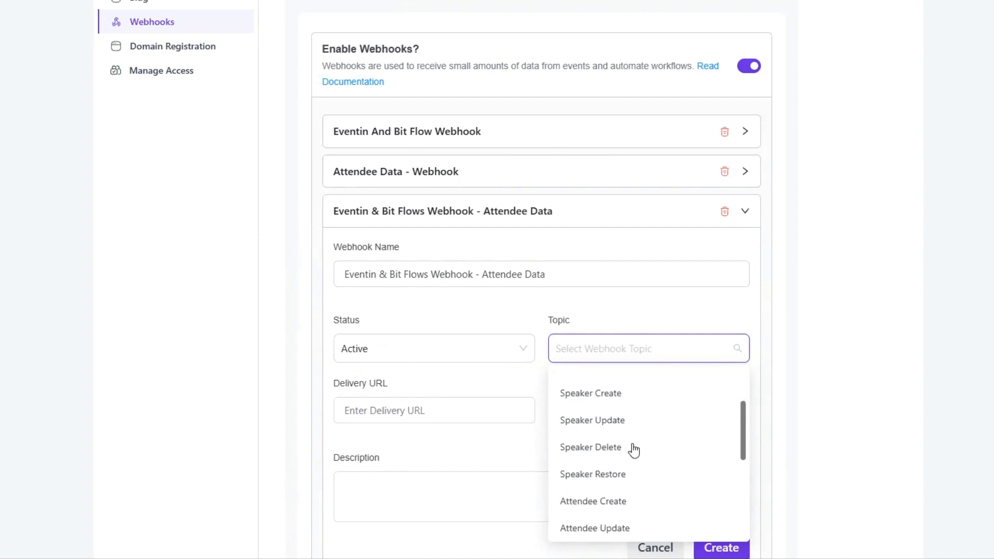
pyautogui.scroll(-3, 634, 448)
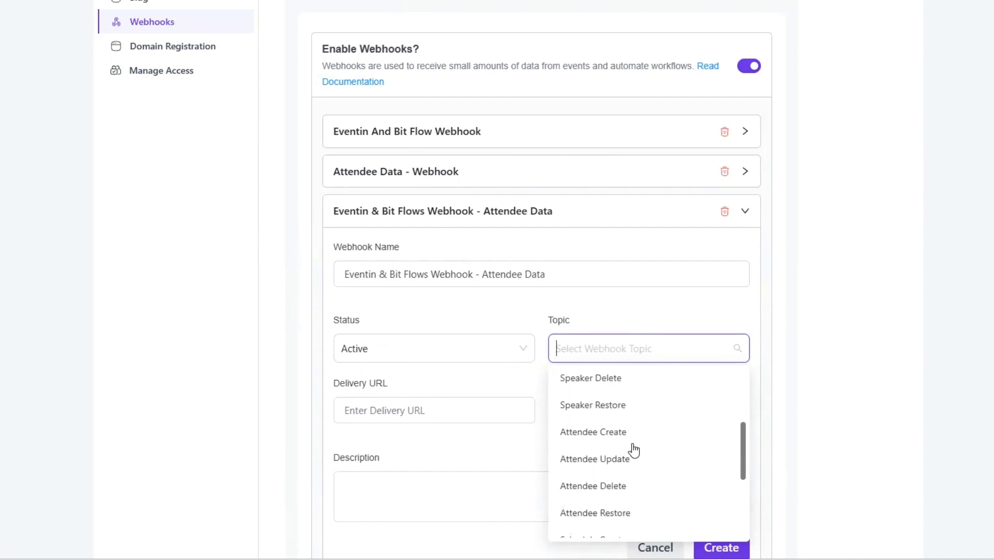
pyautogui.click(606, 425)
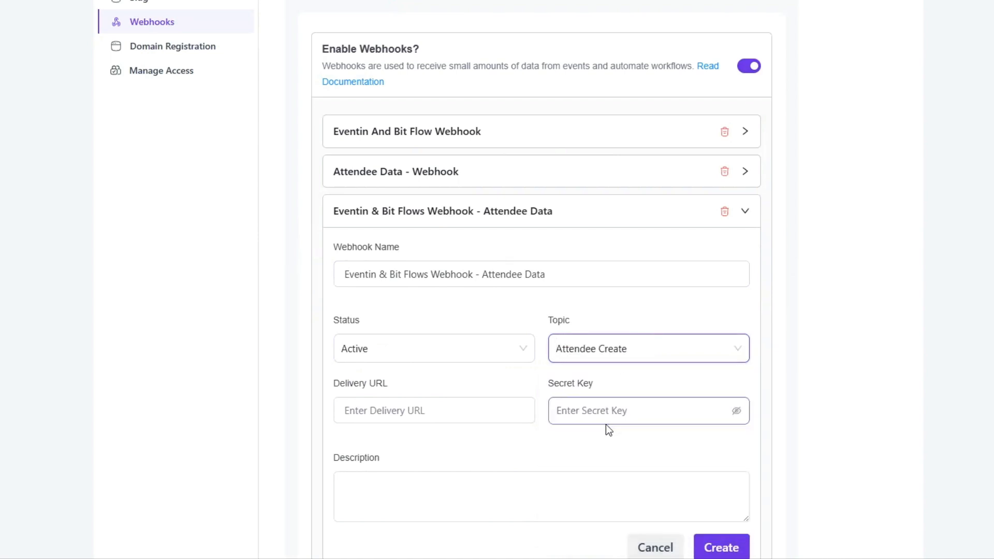
# Step: Paste the copied callback URL as the delivery URL, create the webhook and save the Eventin settings
pyautogui.click(468, 417)
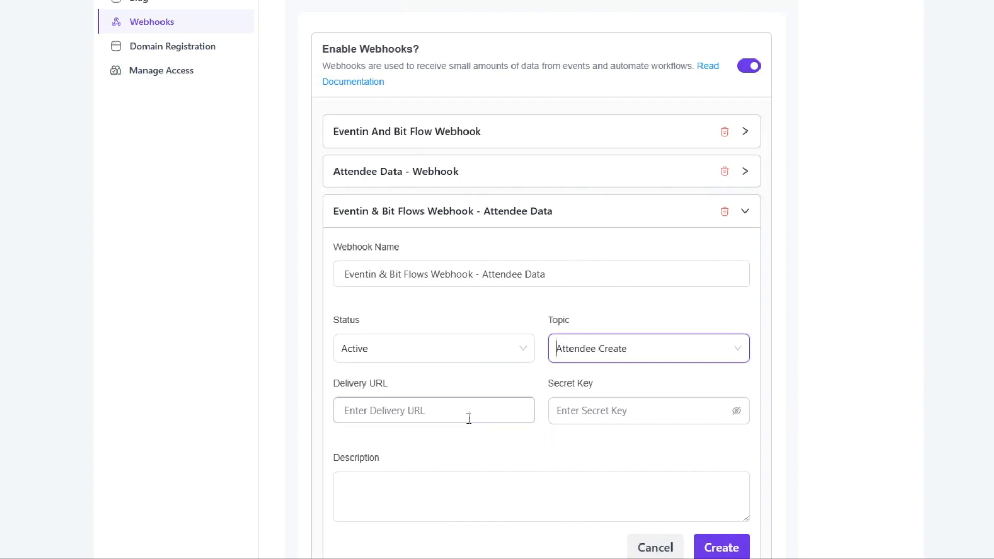
pyautogui.hotkey('ctrl', 'v')
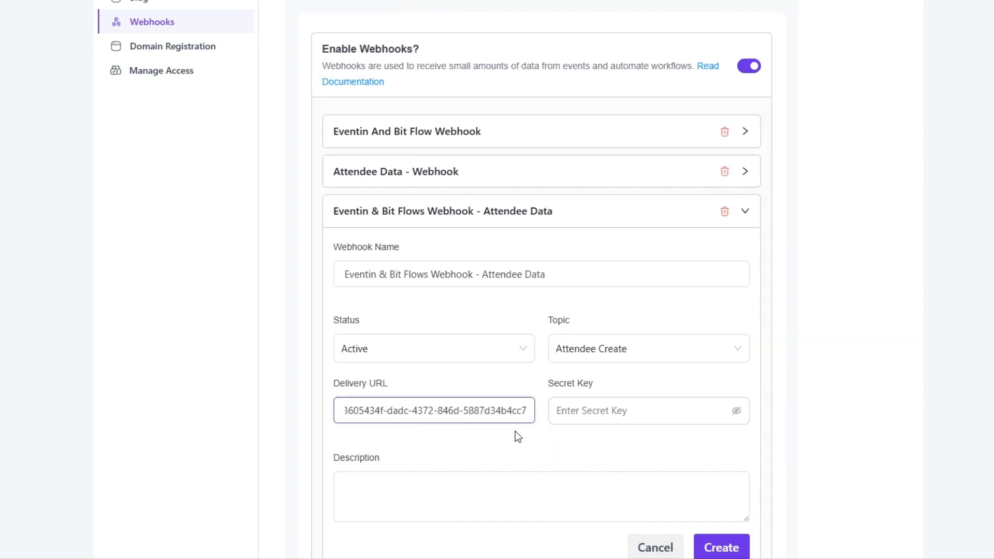
pyautogui.click(745, 542)
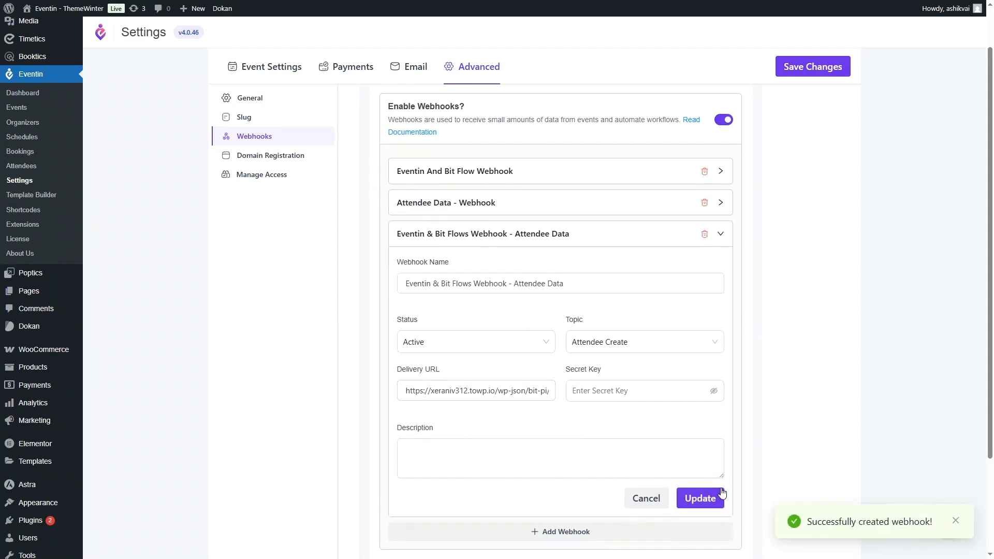
pyautogui.click(831, 73)
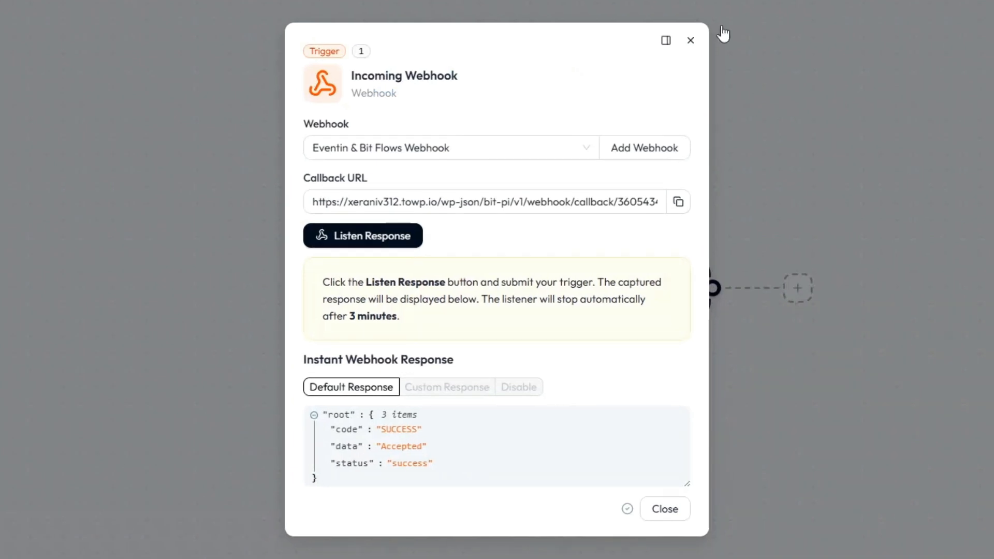
# Step: Start listening for the response in Bit Flows, and place a test order for one Silver Pass ticket to the Web Security Webinar
pyautogui.click(380, 236)
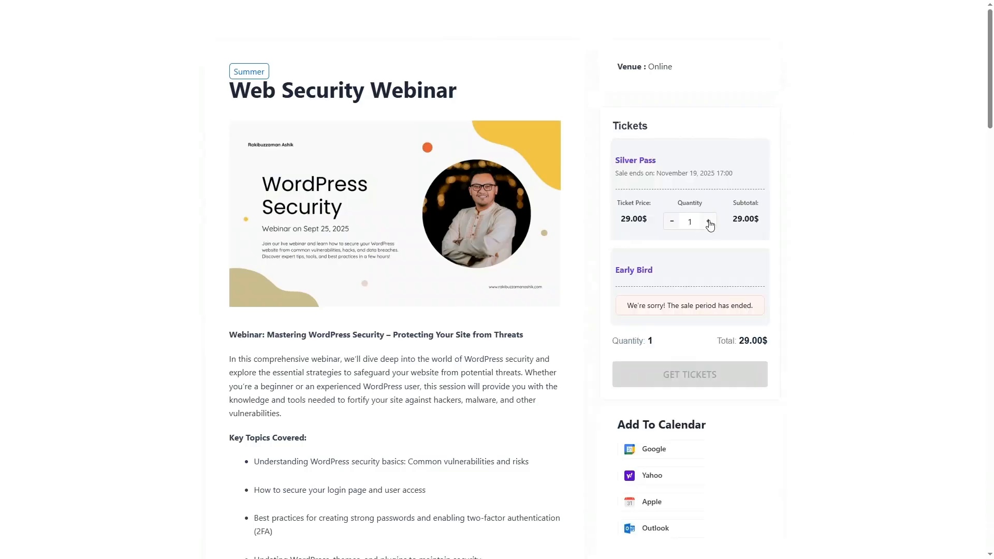
pyautogui.click(747, 373)
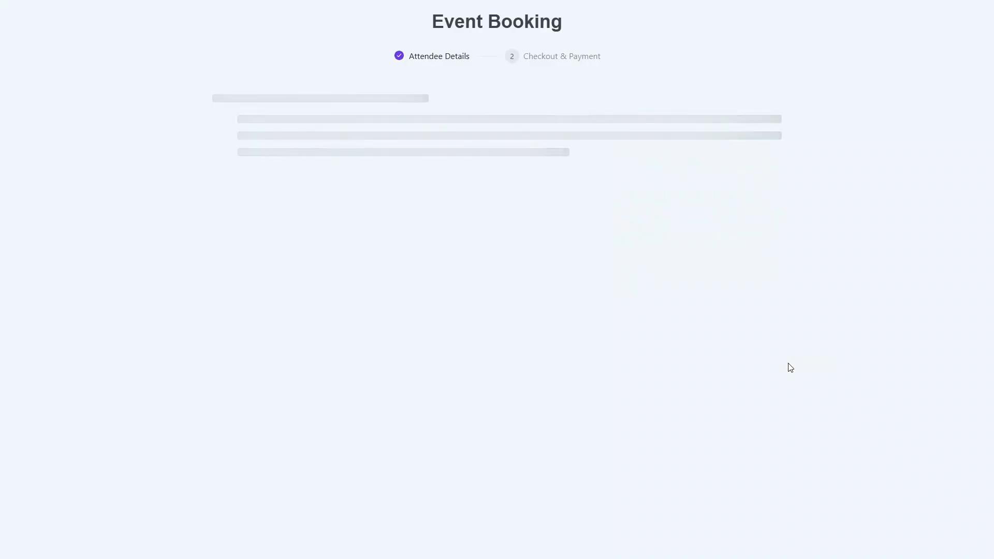
pyautogui.click(732, 277)
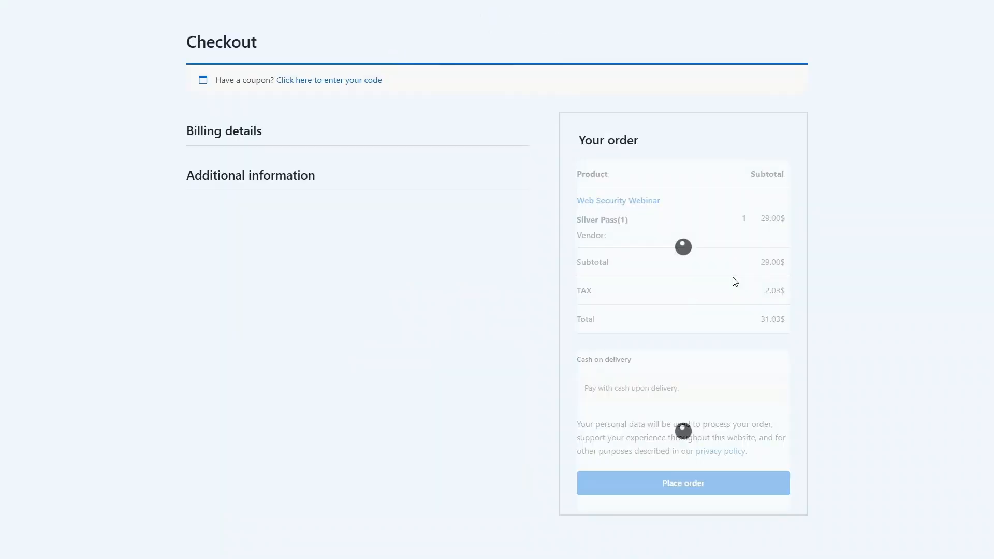
pyautogui.click(736, 483)
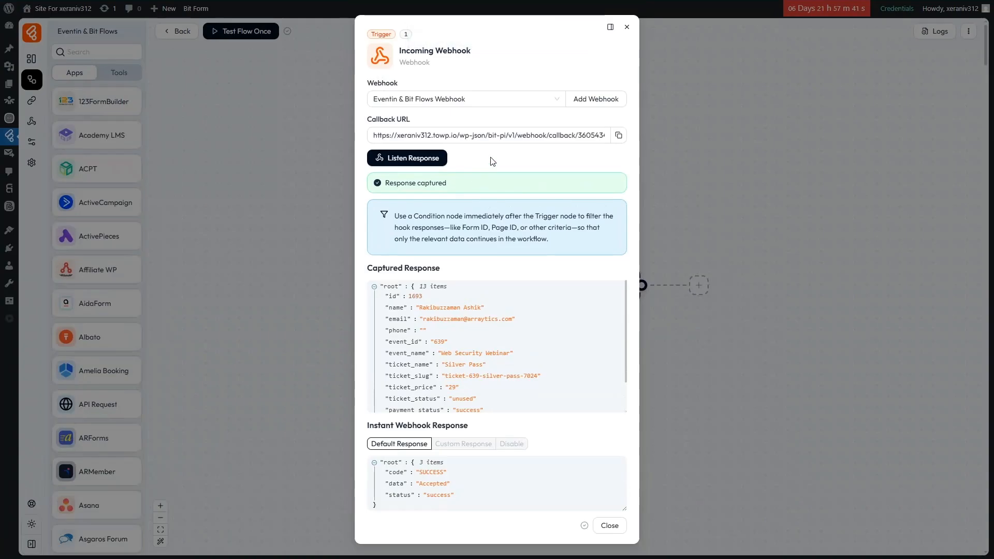
# Step: Review the attendee data fields in the trigger's captured response and close the Incoming Webhook settings
pyautogui.moveTo(385, 184); pyautogui.dragTo(448, 186)
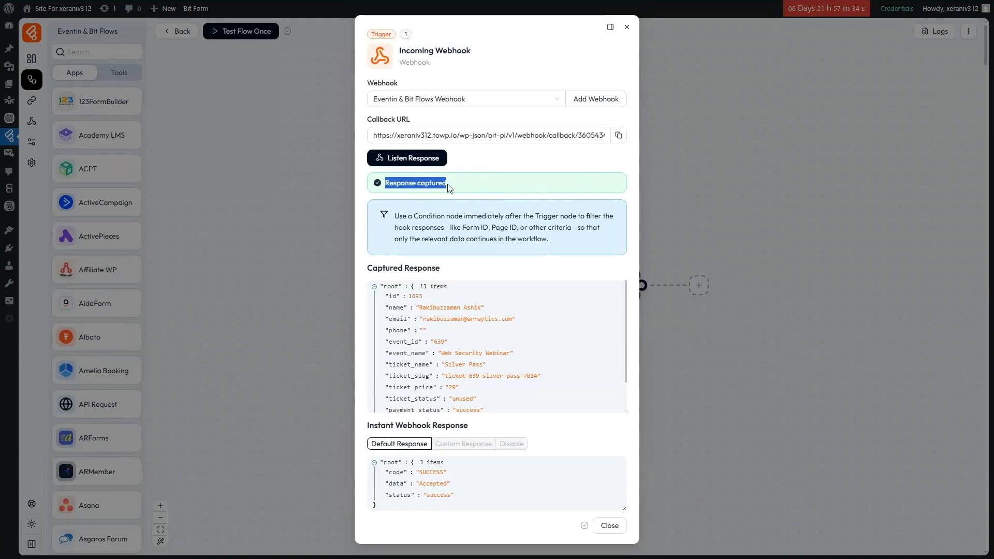
pyautogui.click(465, 172)
pyautogui.scroll(-3, 443, 342)
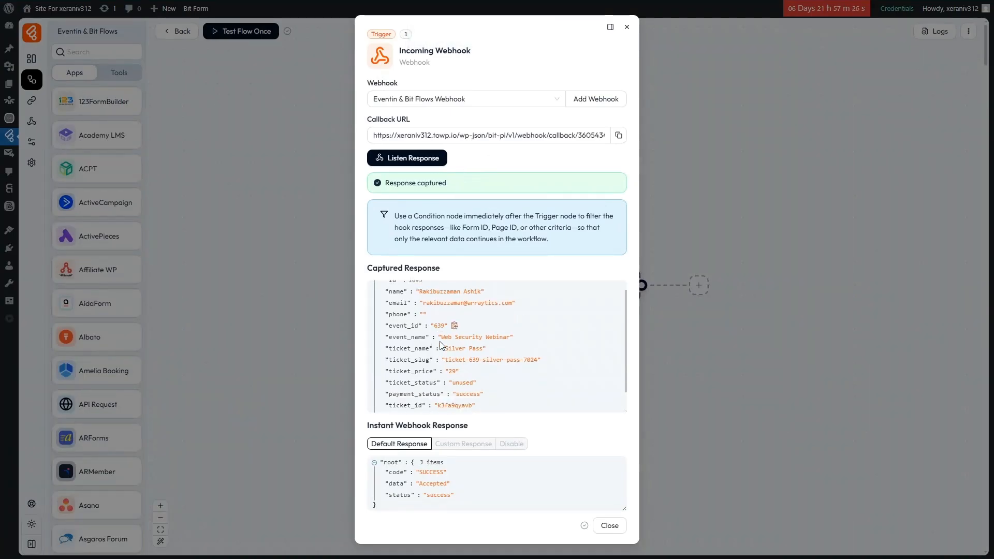
pyautogui.scroll(3, 481, 363)
pyautogui.click(609, 525)
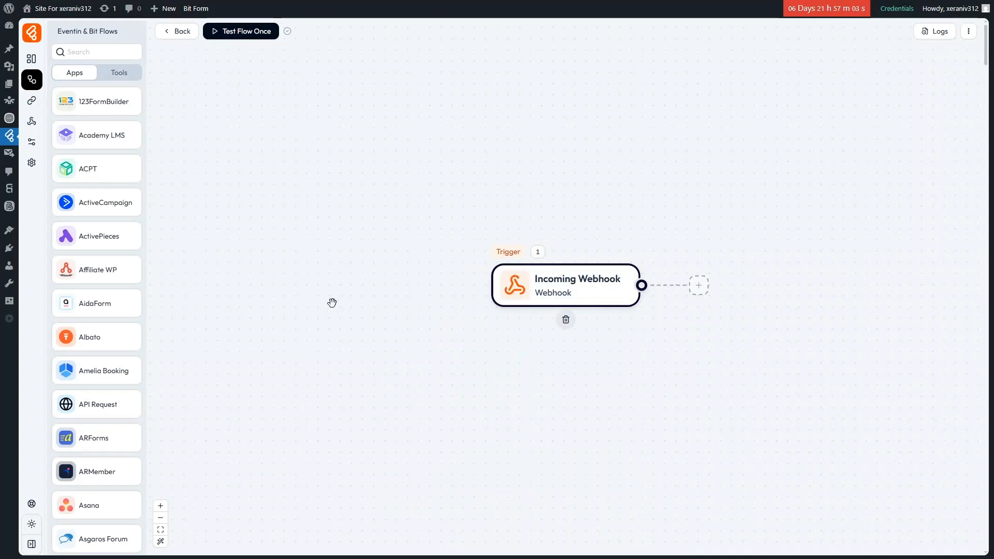
# Step: Add a Google Sheet Add Row action after the Incoming Webhook trigger and choose the existing Google Sheet connection
pyautogui.moveTo(332, 303); pyautogui.dragTo(178, 297)
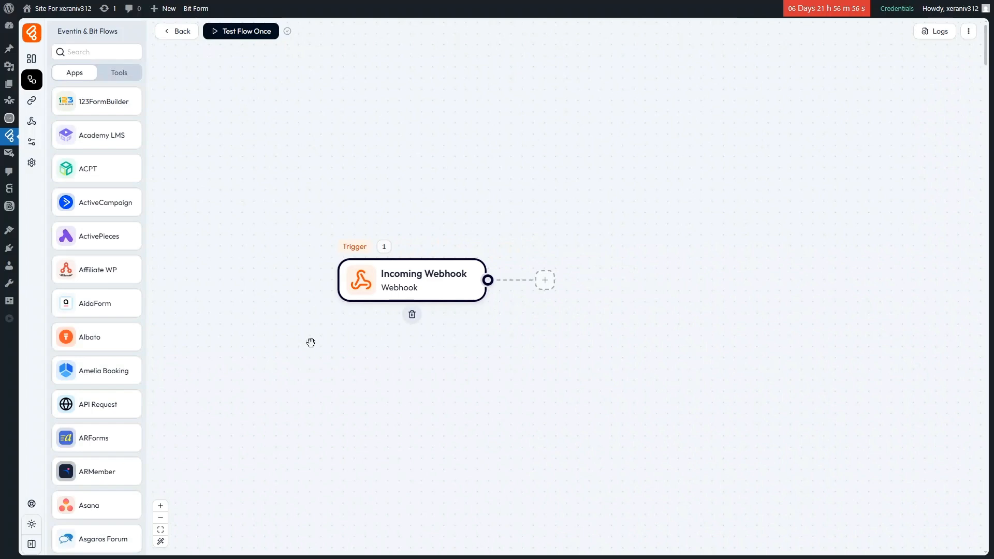
pyautogui.click(547, 282)
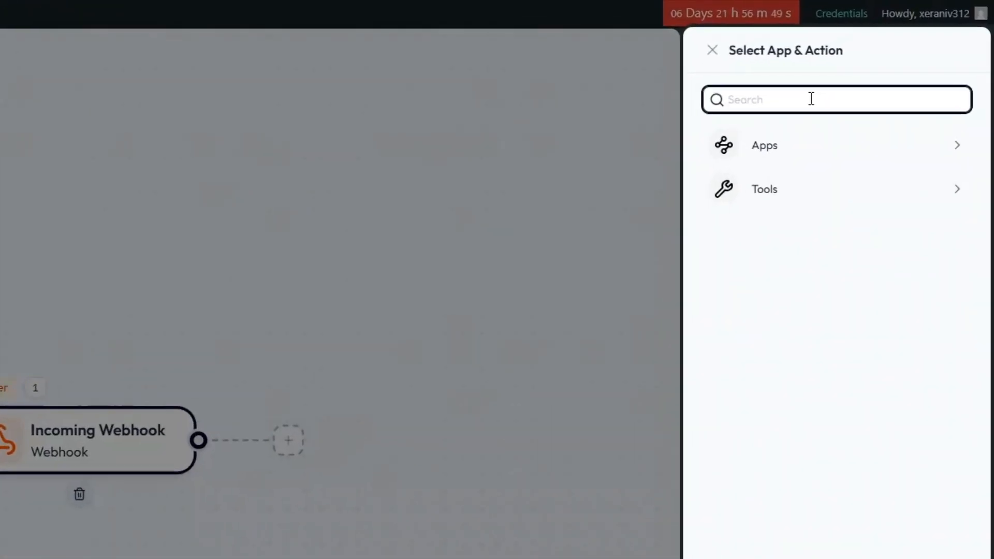
pyautogui.write('sheet')
pyautogui.click(805, 142)
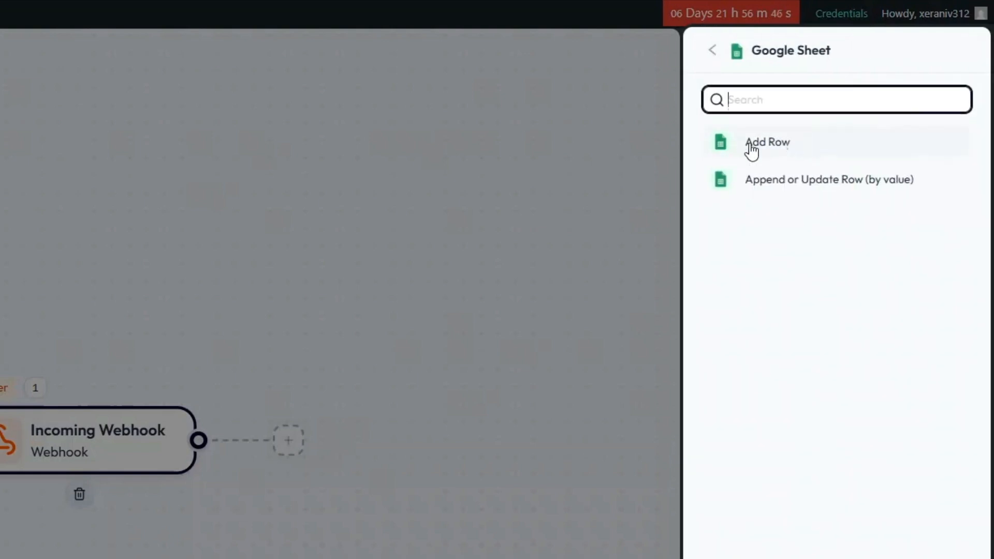
pyautogui.click(748, 146)
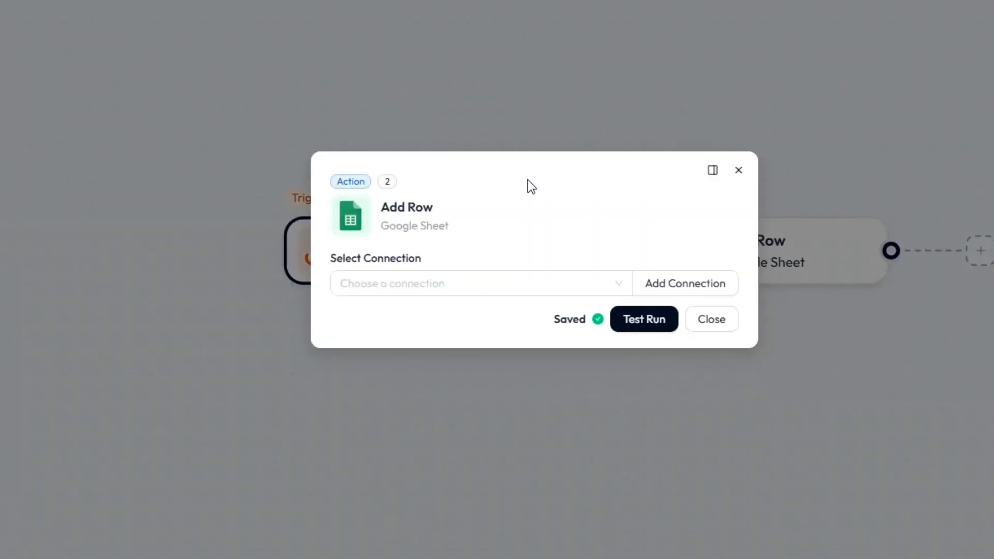
pyautogui.click(570, 280)
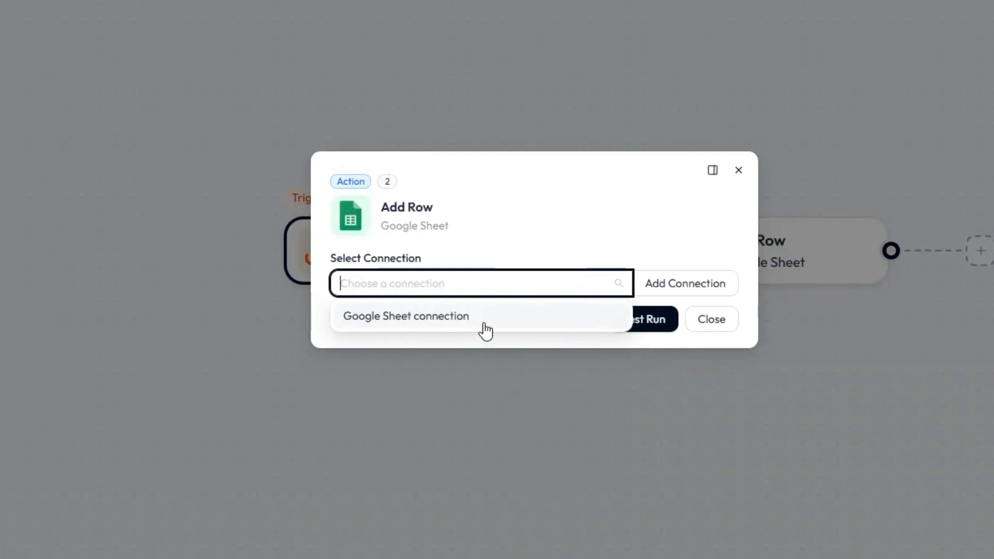
pyautogui.click(493, 340)
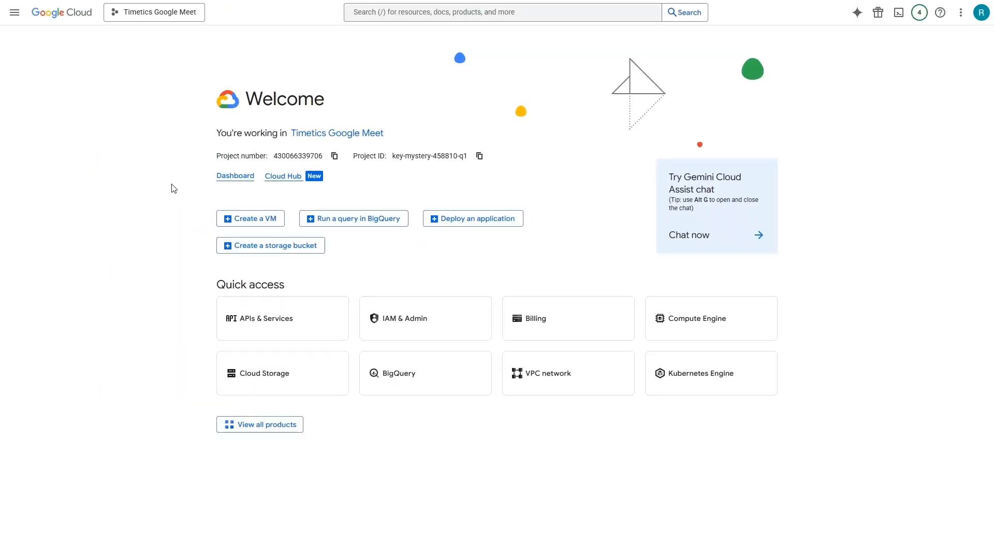
# Step: Switch to Google Cloud and check in the Timetics Google Meet project that the Google Drive and Google Sheets APIs are enabled
pyautogui.click(159, 14)
pyautogui.click(365, 225)
pyautogui.click(470, 12)
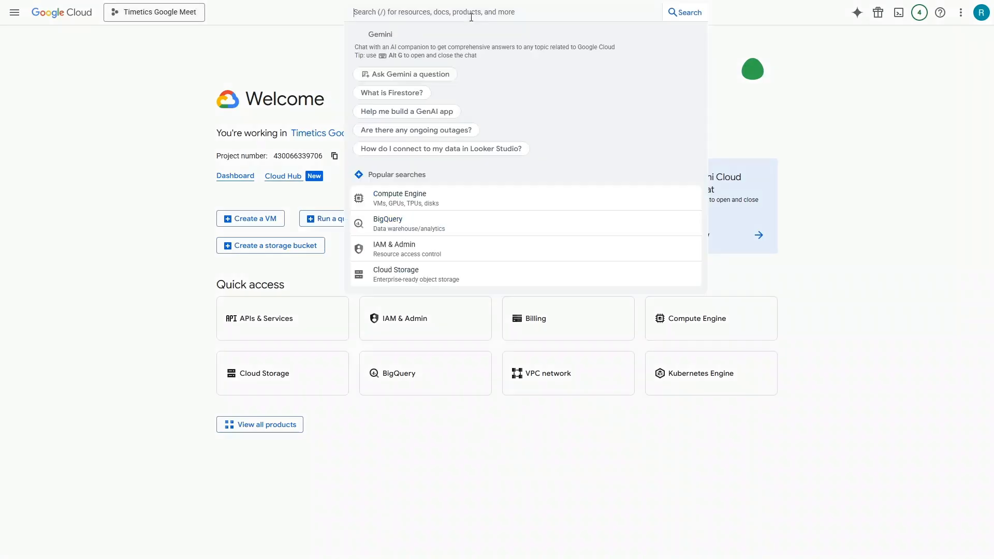
pyautogui.write('drive')
pyautogui.click(434, 52)
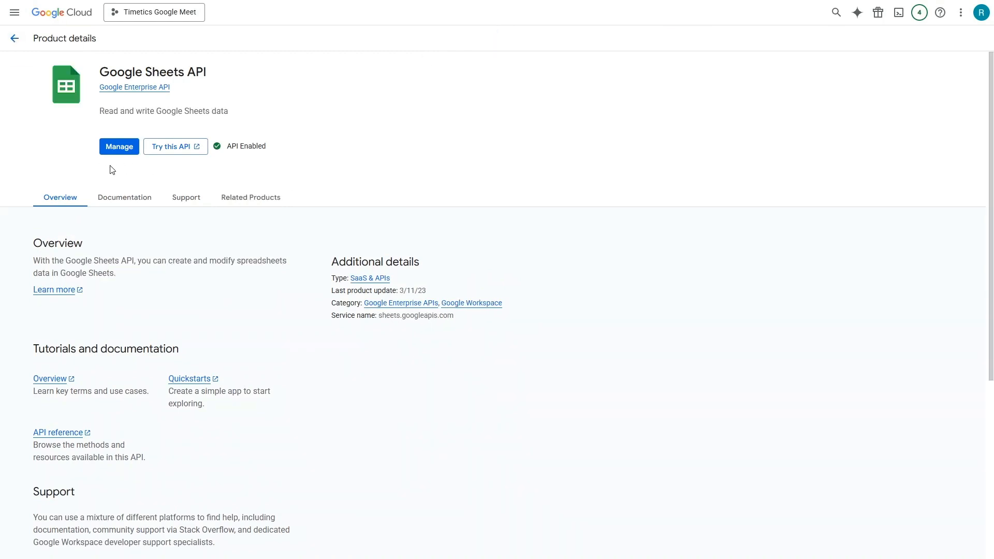
pyautogui.click(15, 38)
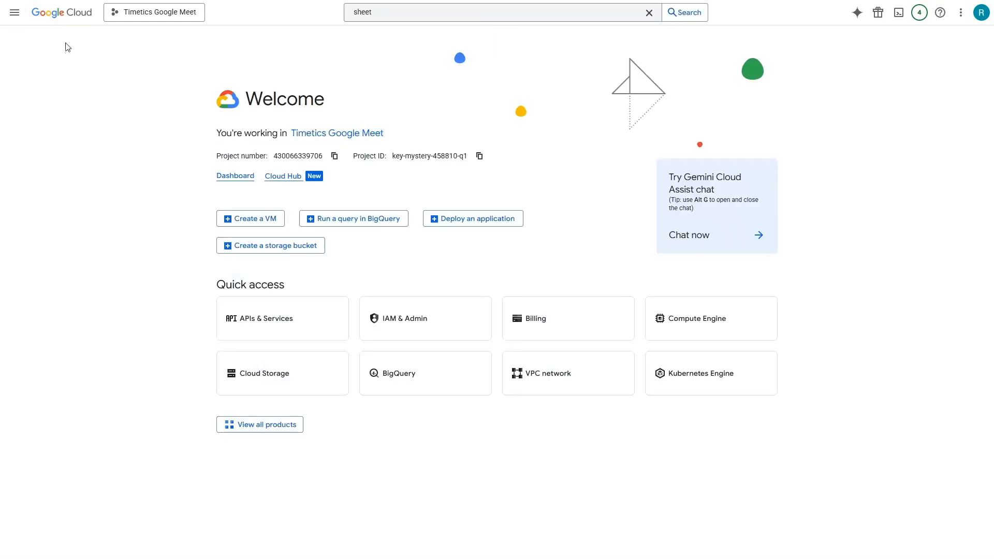
# Step: Open the Web client 1 OAuth client from the project's API credentials
pyautogui.click(14, 13)
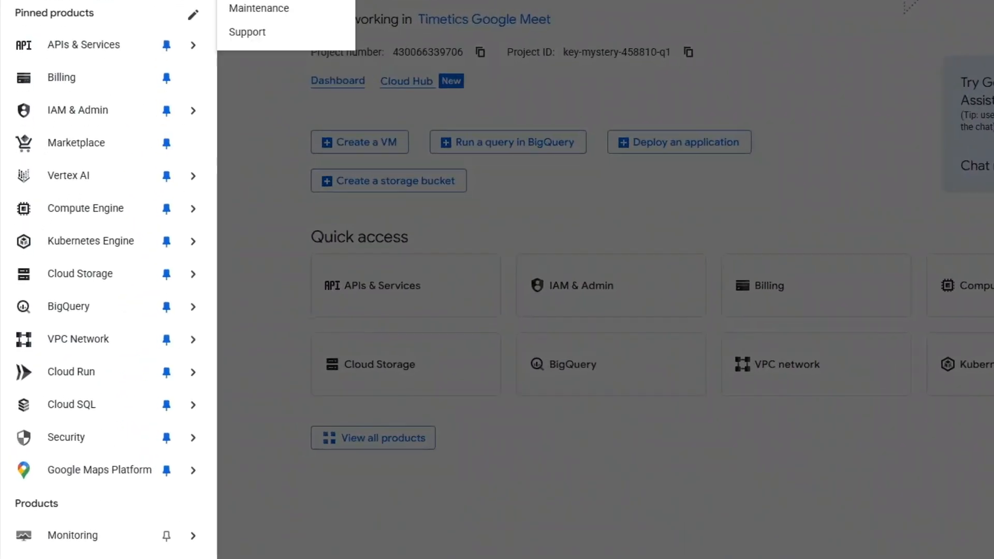
pyautogui.moveTo(68, 155)
pyautogui.click(97, 50)
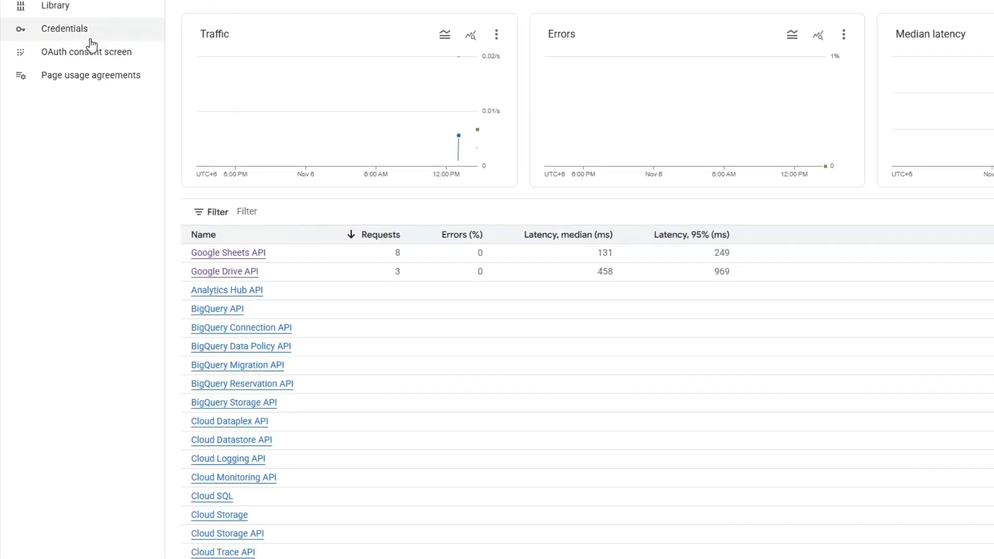
pyautogui.click(71, 103)
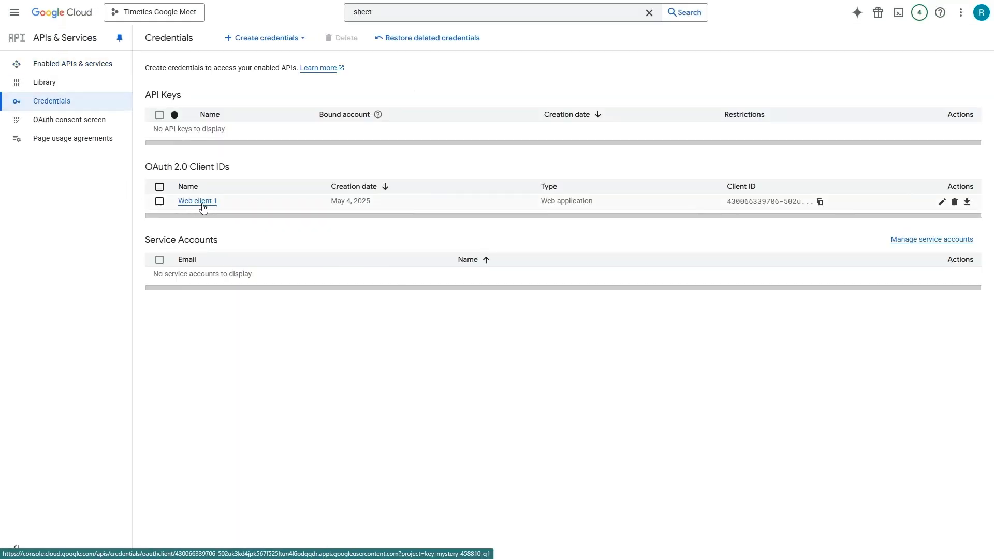
pyautogui.click(199, 196)
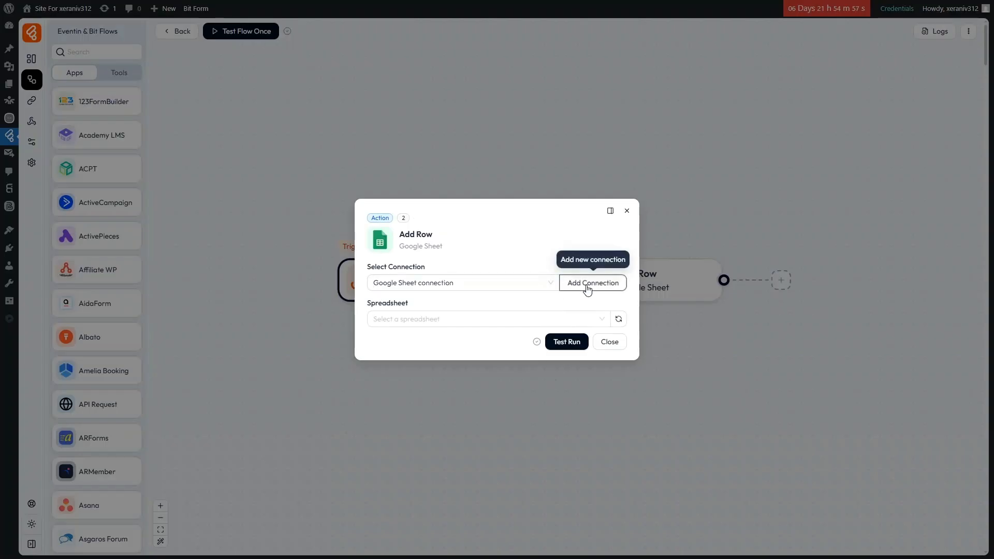
# Step: In Bit Flows, start a new connection for the Add Row action and copy its callback URL
pyautogui.click(587, 288)
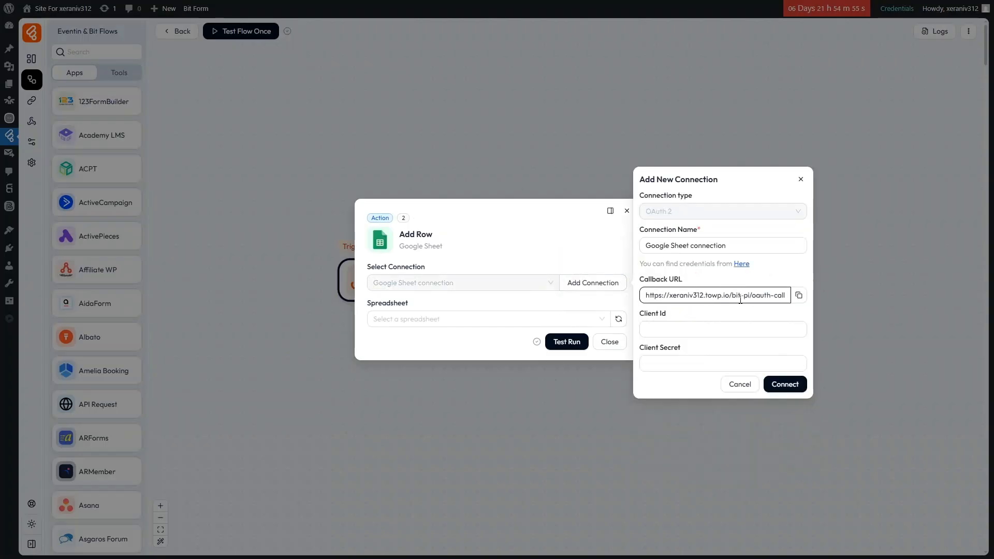
pyautogui.click(799, 295)
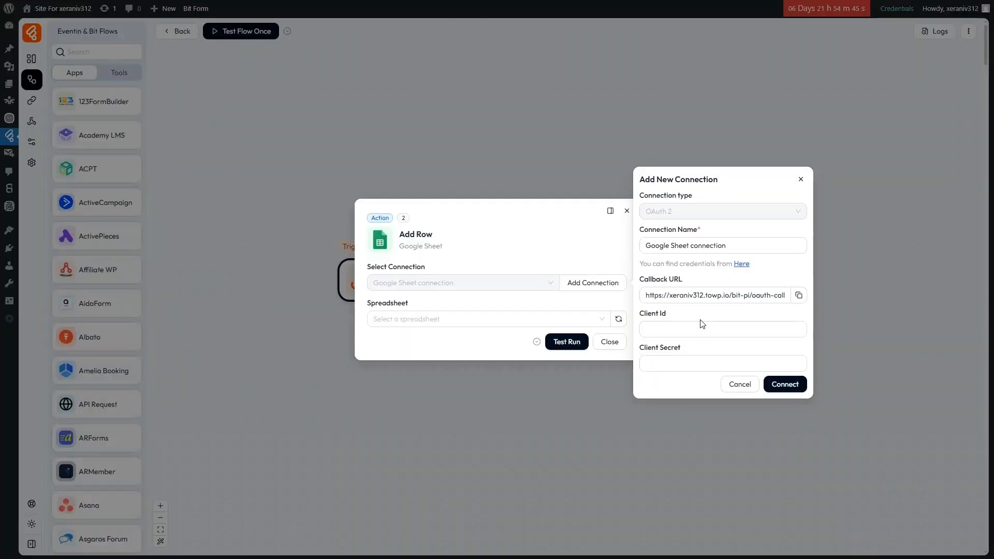
pyautogui.click(698, 328)
pyautogui.click(672, 362)
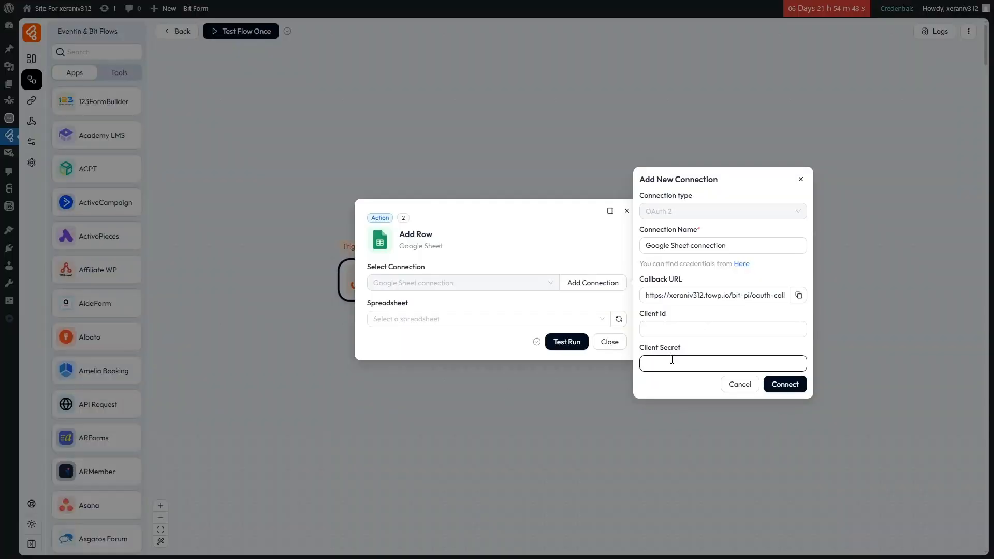
pyautogui.click(675, 334)
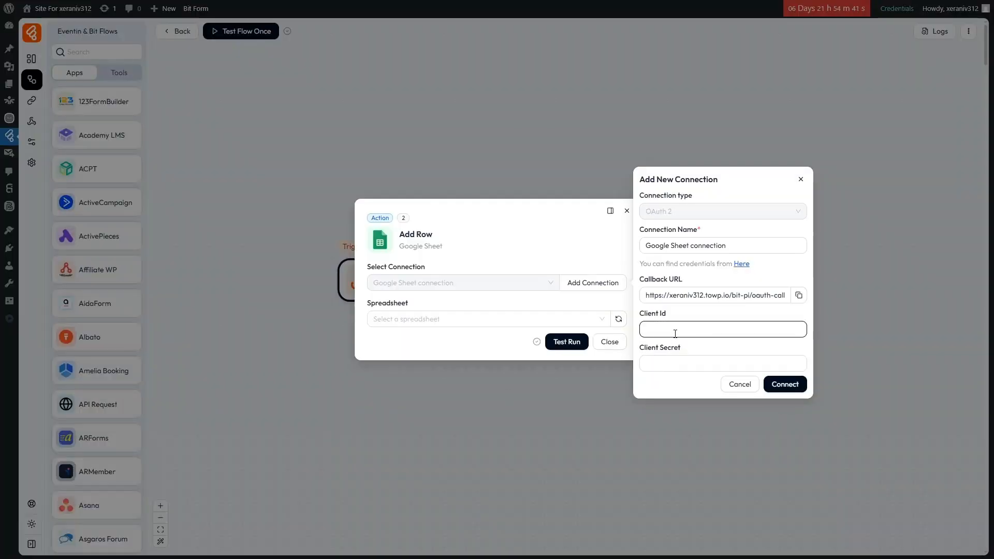
# Step: Locate the client ID and client secret of the OAuth client in Google Cloud, and cancel the new Bit Flows connection
pyautogui.hotkey('ctrl', 'Tab')
pyautogui.moveTo(860, 127); pyautogui.dragTo(636, 118)
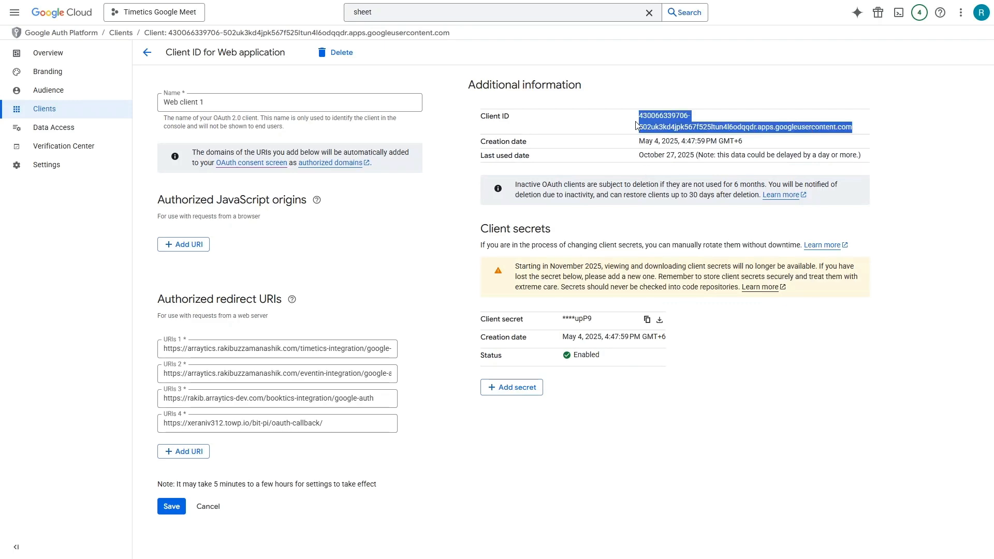
pyautogui.click(627, 202)
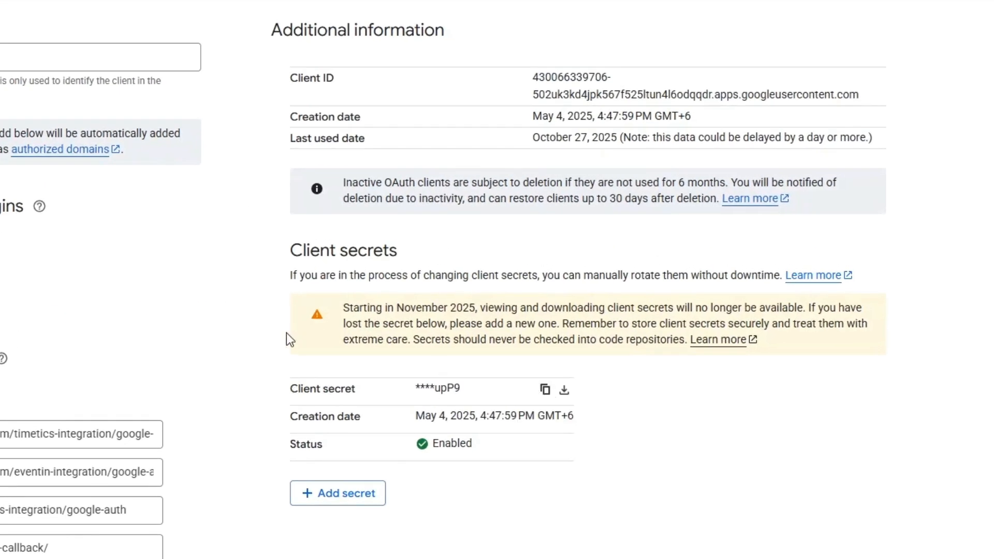
pyautogui.hotkey('ctrl', 'shift', 'Tab')
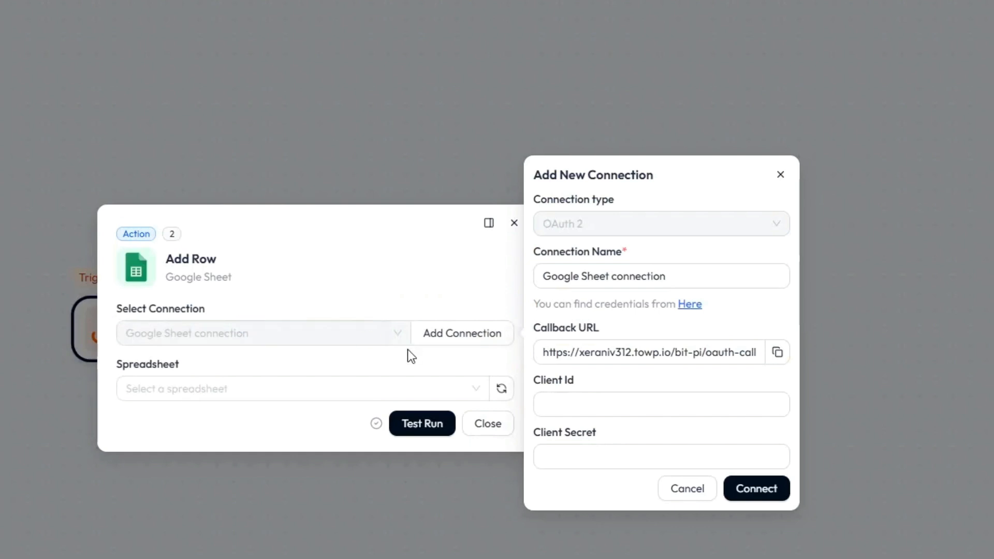
pyautogui.click(688, 484)
# Step: With the Google Sheet connection selected, refresh the spreadsheets and choose Sheet1 of "Event Attendee Details - Eventin & Bit Flows"
pyautogui.click(344, 335)
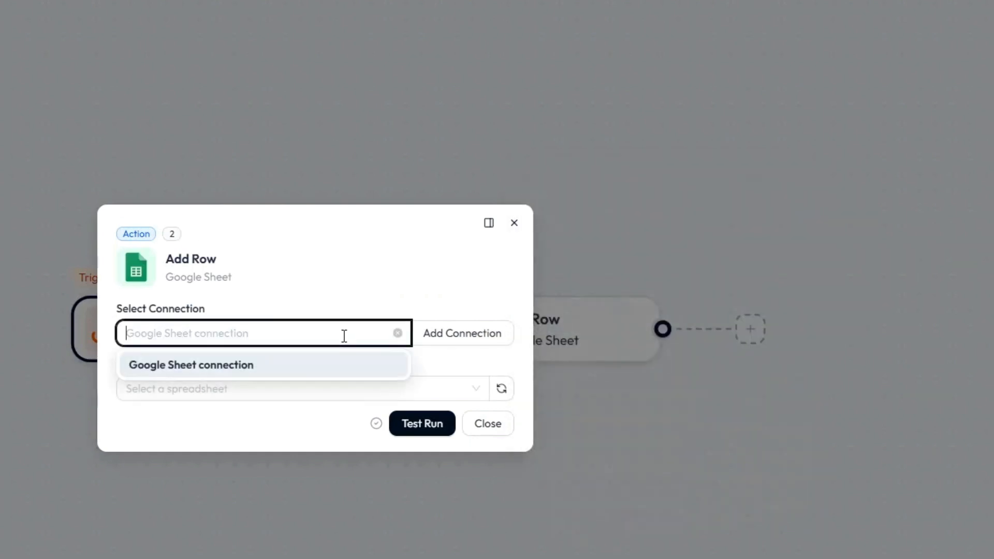
pyautogui.click(193, 366)
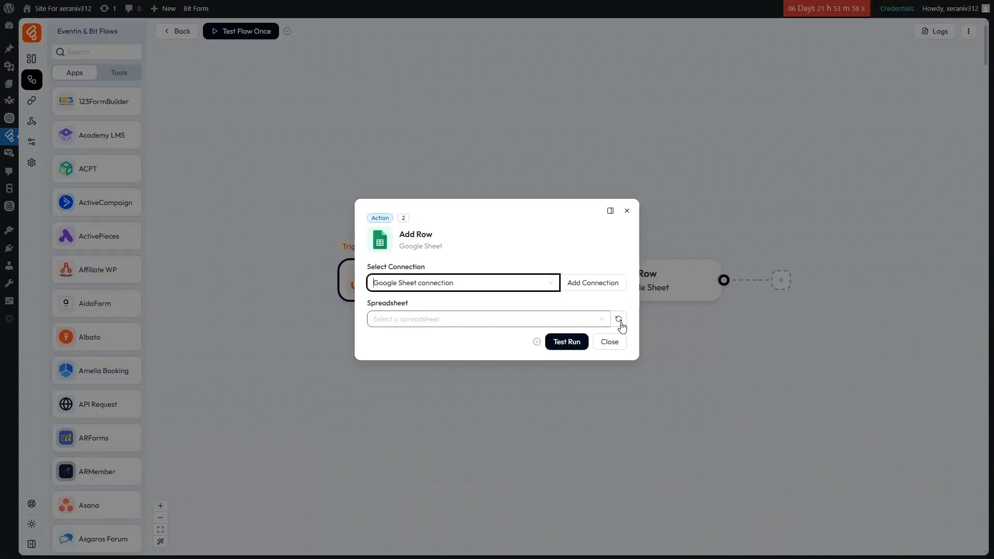
pyautogui.click(618, 319)
pyautogui.click(581, 319)
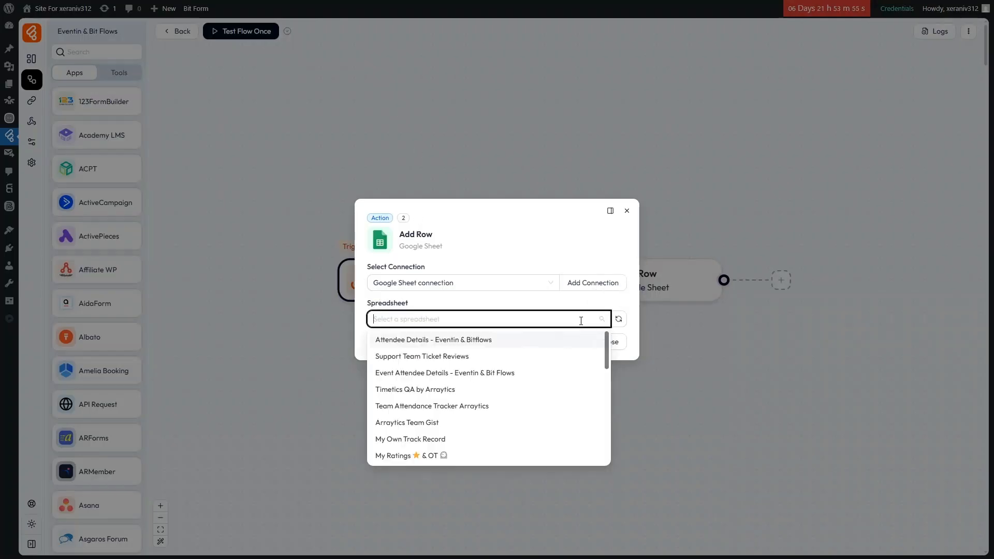
pyautogui.scroll(-3, 474, 395)
pyautogui.scroll(3, 477, 396)
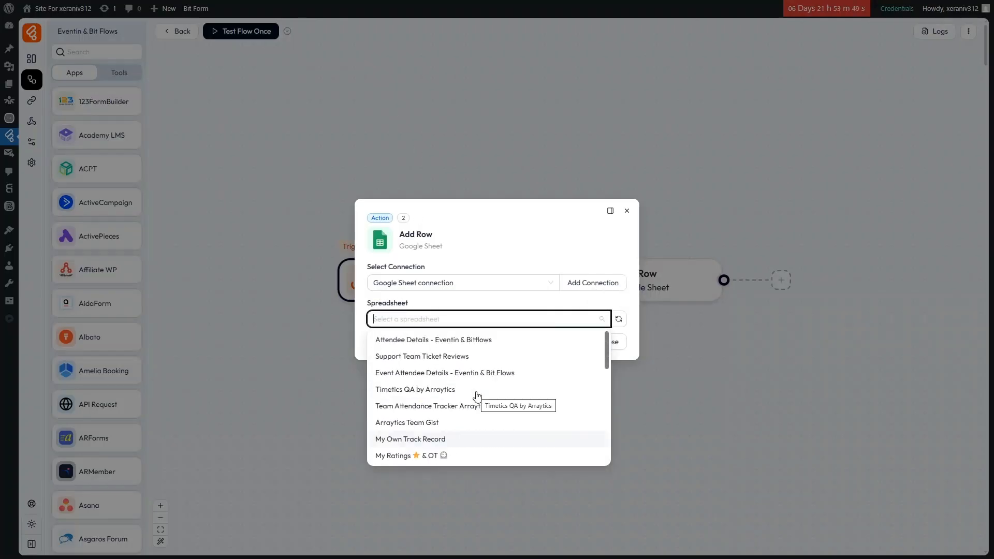
pyautogui.click(456, 373)
pyautogui.click(445, 336)
pyautogui.click(385, 359)
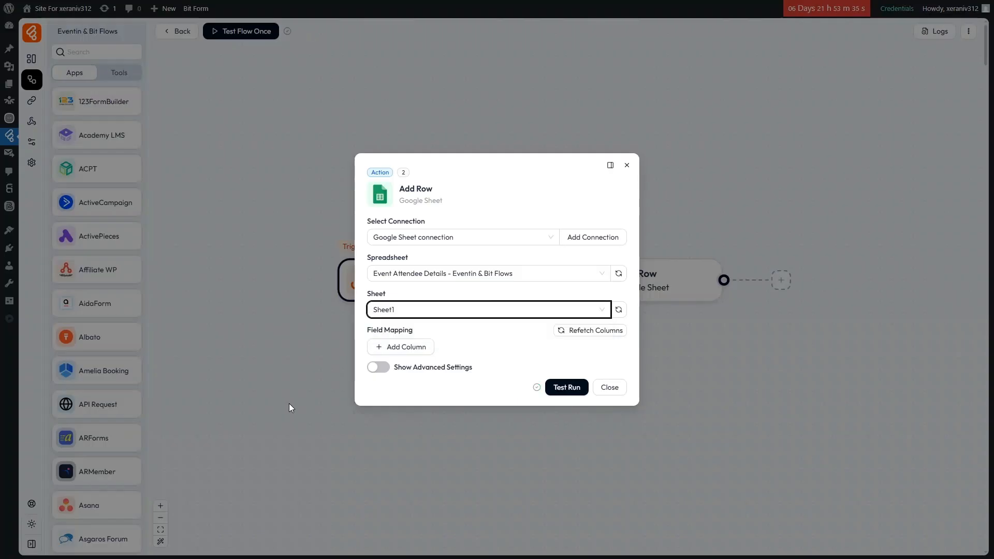
# Step: Map column A to the webhook's name field and column B to its email field
pyautogui.click(409, 332)
pyautogui.click(404, 349)
pyautogui.click(403, 370)
pyautogui.click(518, 349)
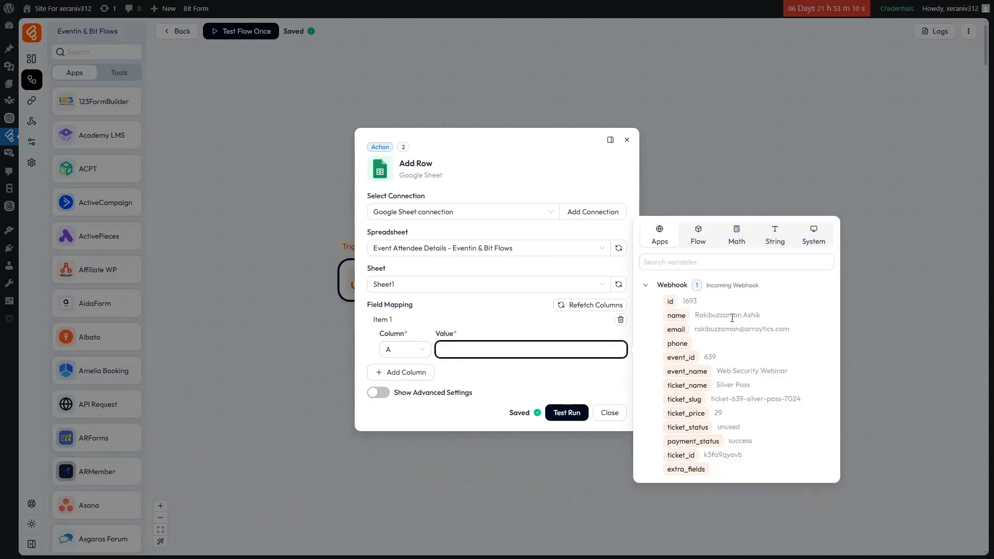
pyautogui.click(668, 282)
pyautogui.click(405, 371)
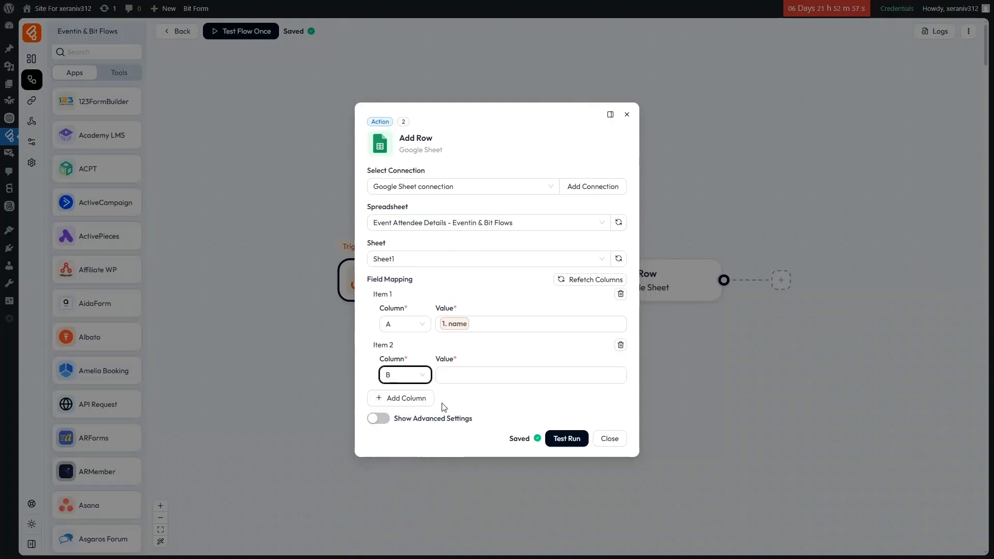
pyautogui.click(518, 374)
pyautogui.click(672, 310)
# Step: Map column C to ticket_name and column D to ticket_price, and test-run the Add Row action
pyautogui.click(399, 397)
pyautogui.click(404, 454)
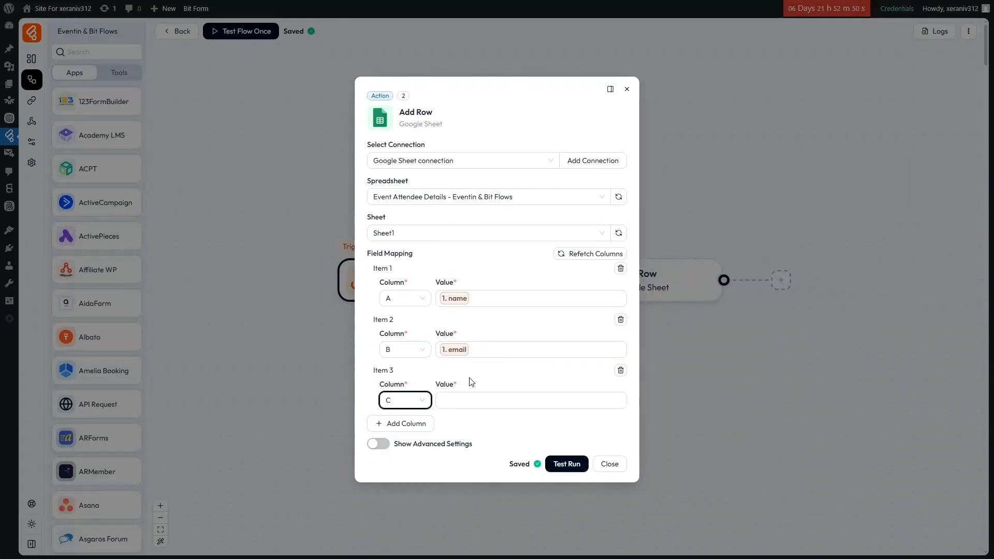
pyautogui.click(517, 400)
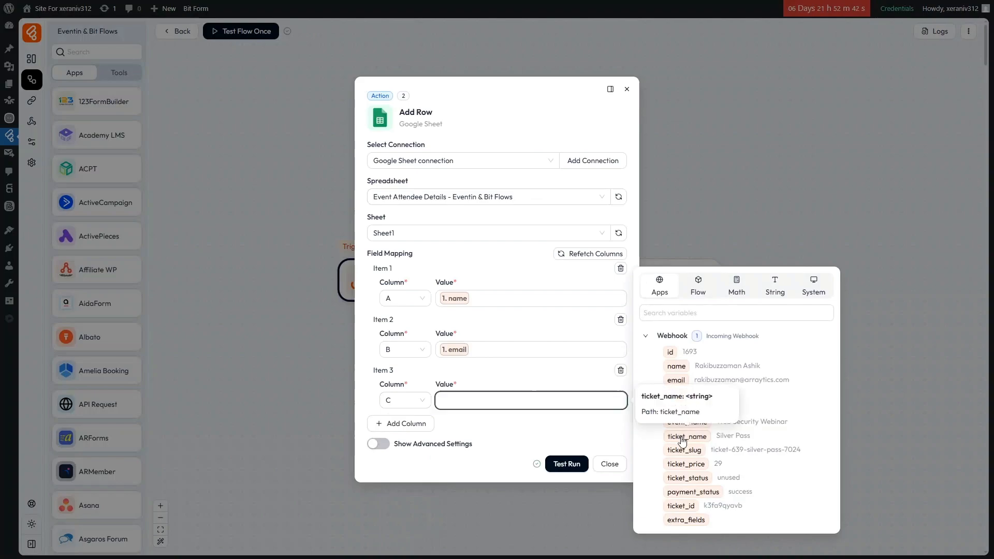
pyautogui.click(682, 440)
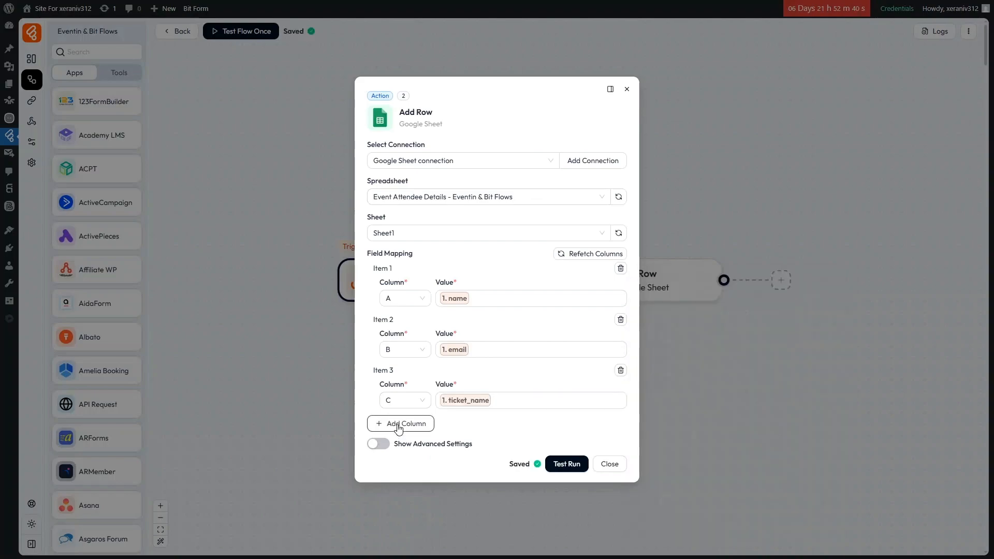
pyautogui.click(400, 423)
pyautogui.click(517, 425)
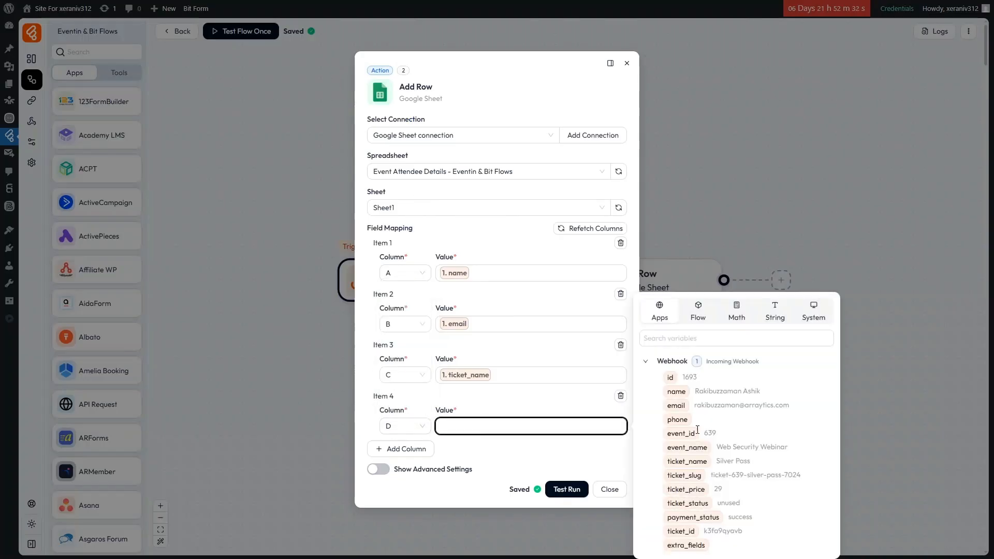
pyautogui.click(686, 489)
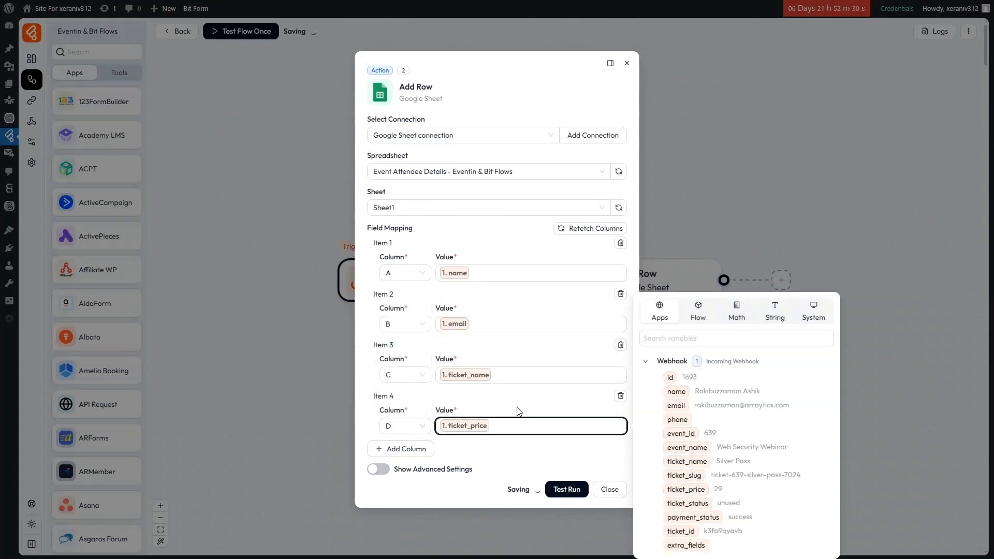
pyautogui.click(373, 324)
pyautogui.click(567, 489)
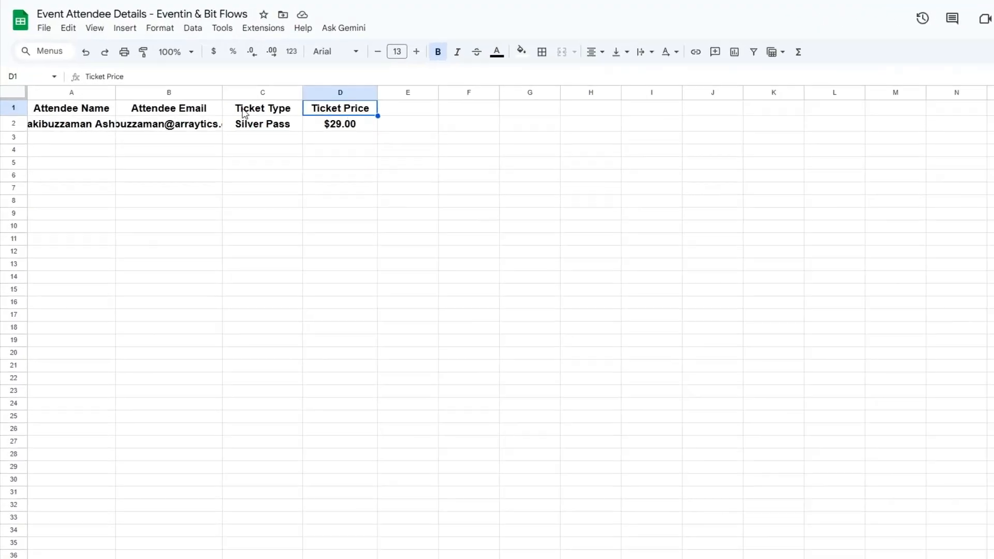
# Step: Switch to the Event Attendee Details spreadsheet and widen the Attendee Name and Attendee Email columns to fit their contents
pyautogui.moveTo(116, 92); pyautogui.dragTo(150, 91)
pyautogui.moveTo(257, 92); pyautogui.dragTo(305, 93)
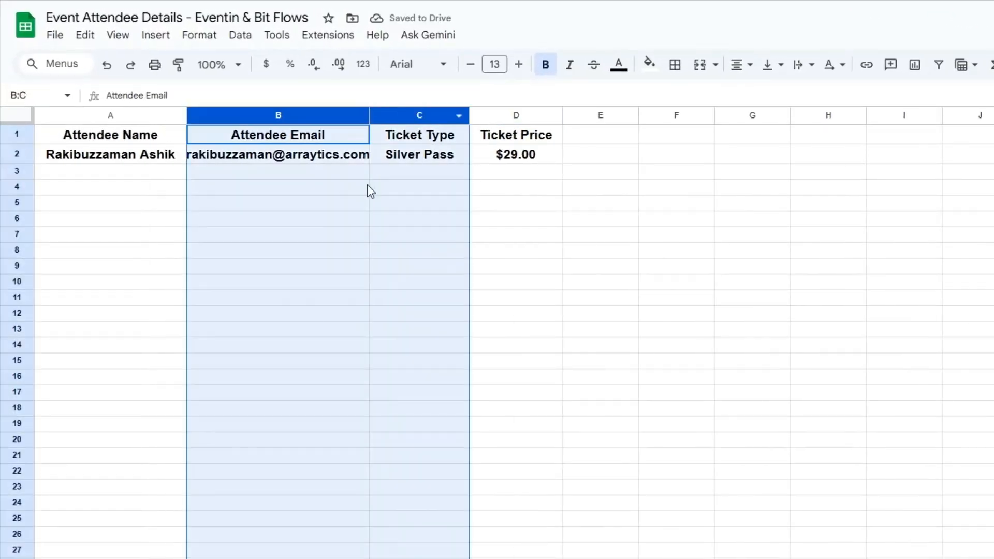
pyautogui.click(392, 234)
pyautogui.moveTo(369, 116); pyautogui.dragTo(433, 115)
pyautogui.click(321, 203)
# Step: Examine the attendee name, ticket type and ticket price recorded in row 2
pyautogui.click(99, 158)
pyautogui.click(482, 156)
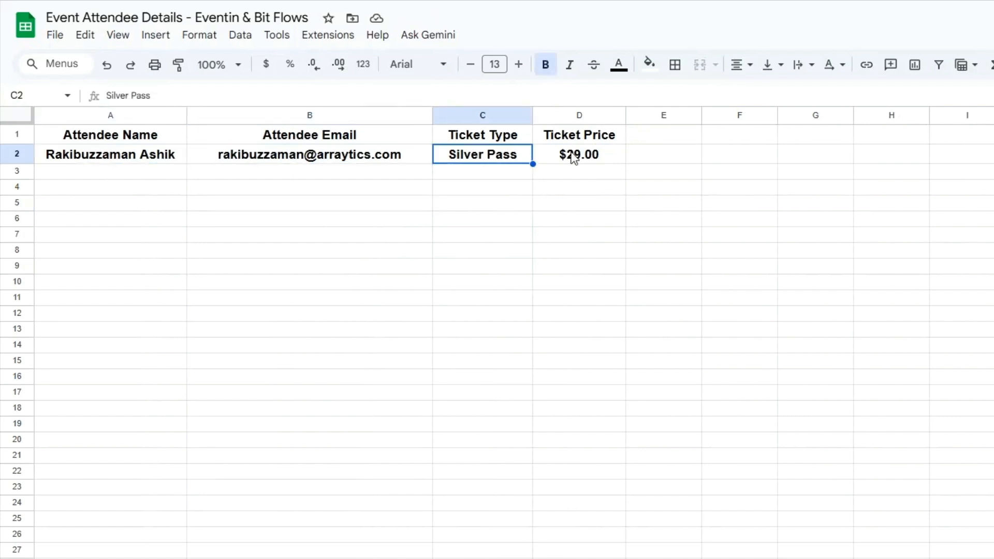
pyautogui.click(466, 162)
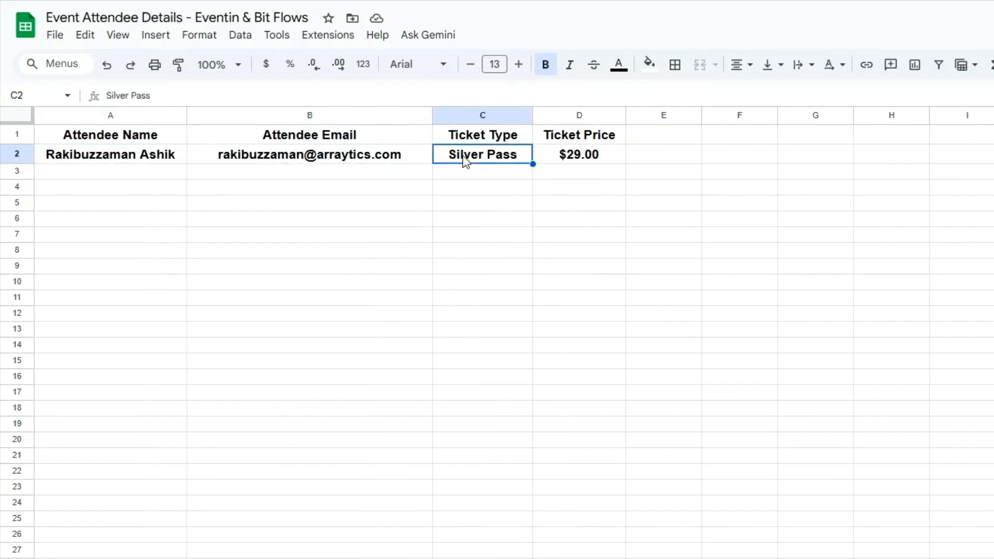
# Step: Select row 2 and undo the last two changes in the spreadsheet
pyautogui.click(13, 152)
pyautogui.hotkey('ctrl', 'z')
pyautogui.hotkey('ctrl', 'z')
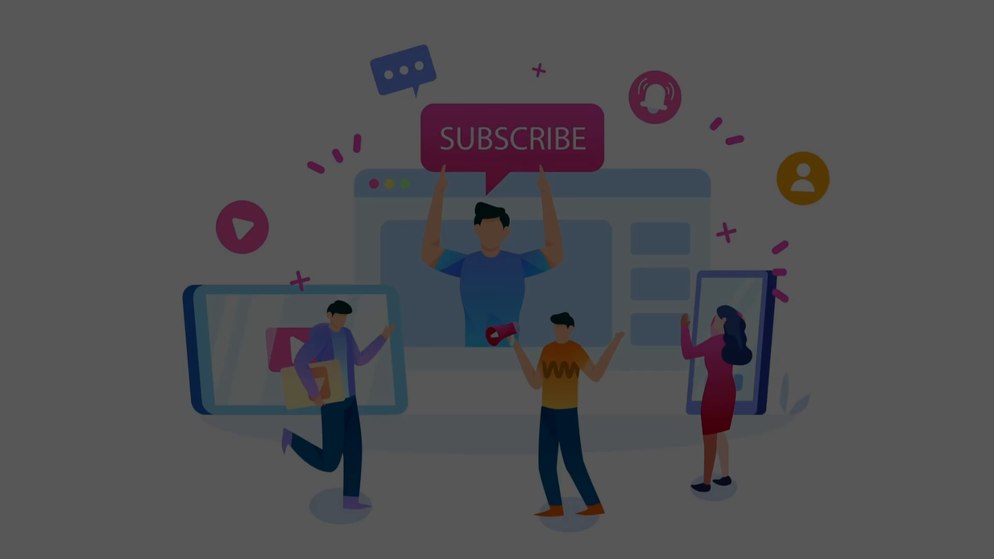